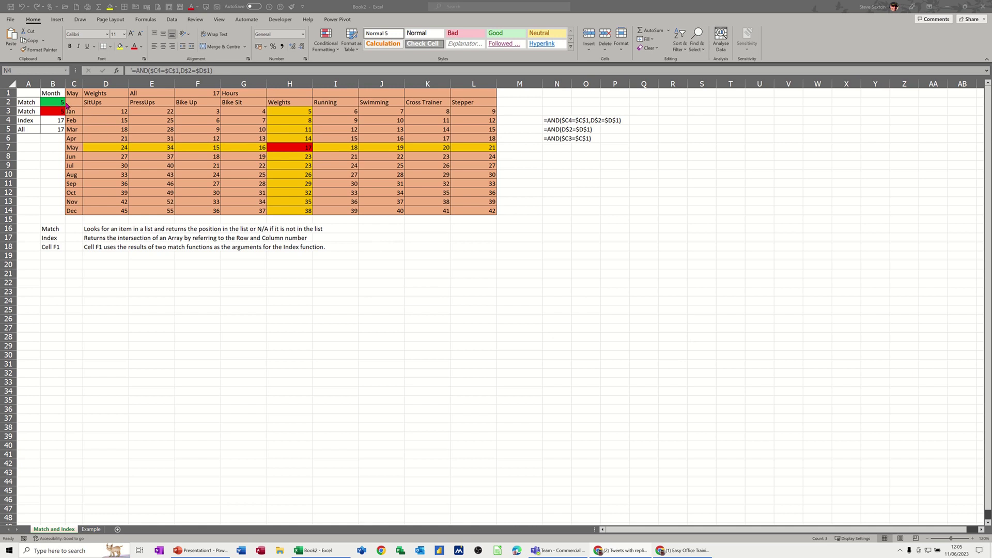
# Set the month in C1 to Sep from its dropdown.
pyautogui.click(75, 95)
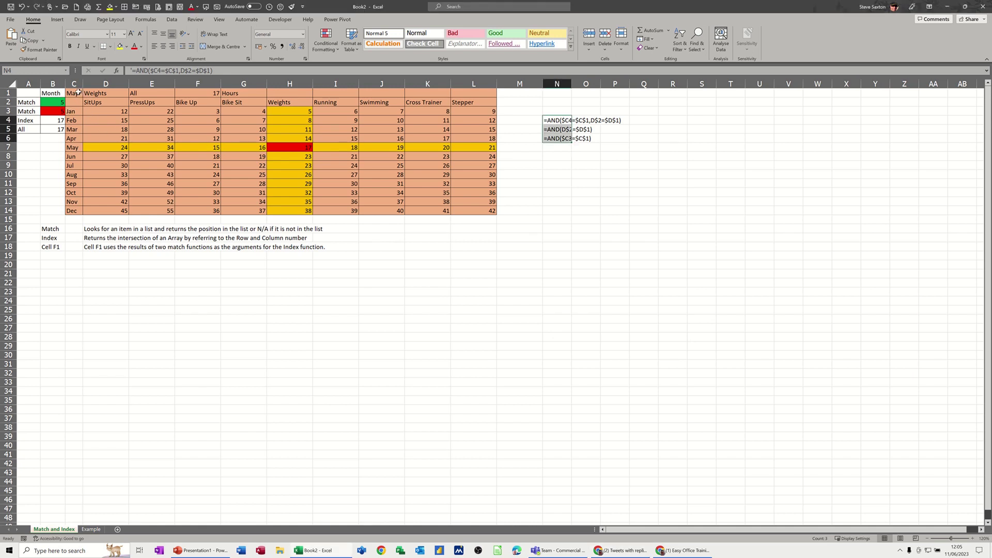
pyautogui.click(86, 95)
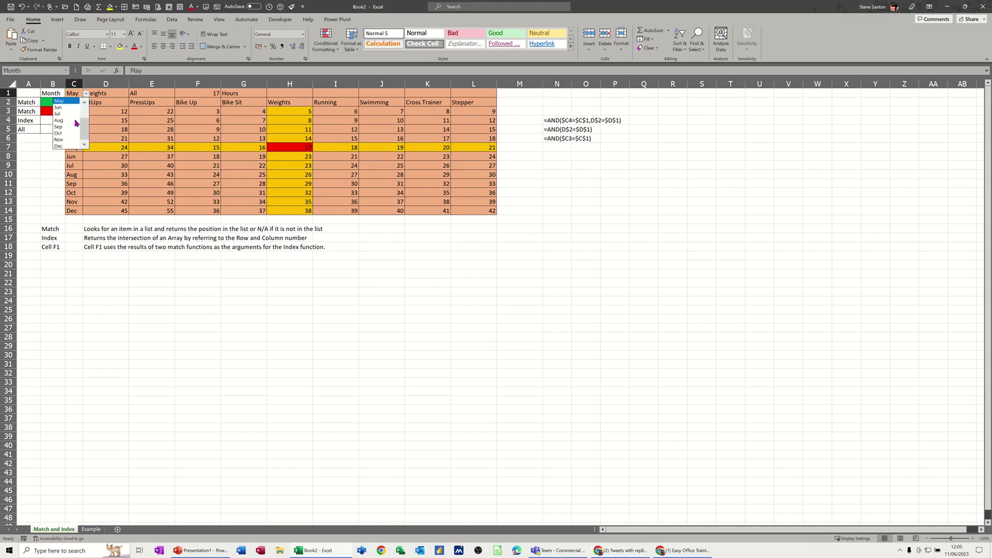
pyautogui.scroll(-1, 64, 124)
pyautogui.click(62, 135)
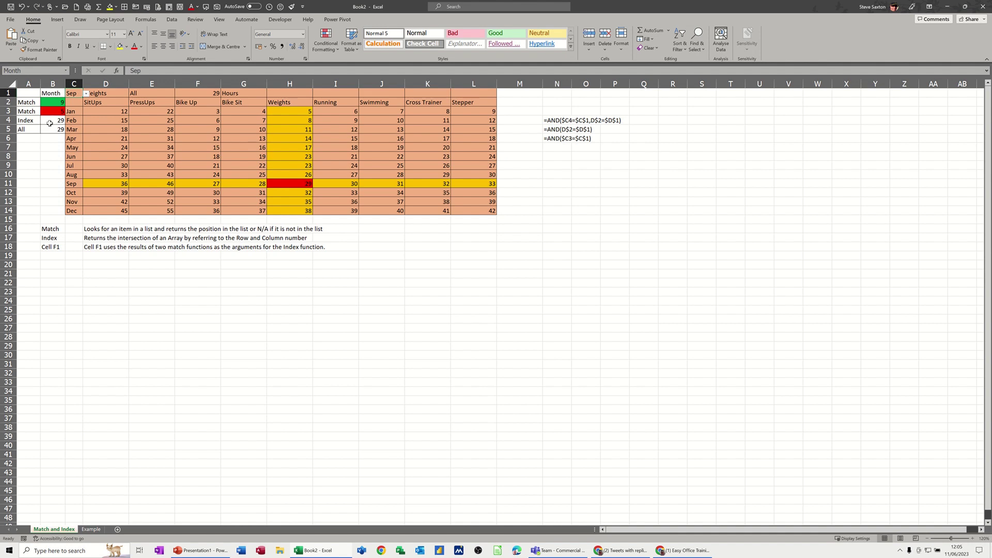
# Set the activity in D1 to Bike Up, then switch to the Example sheet.
pyautogui.click(110, 90)
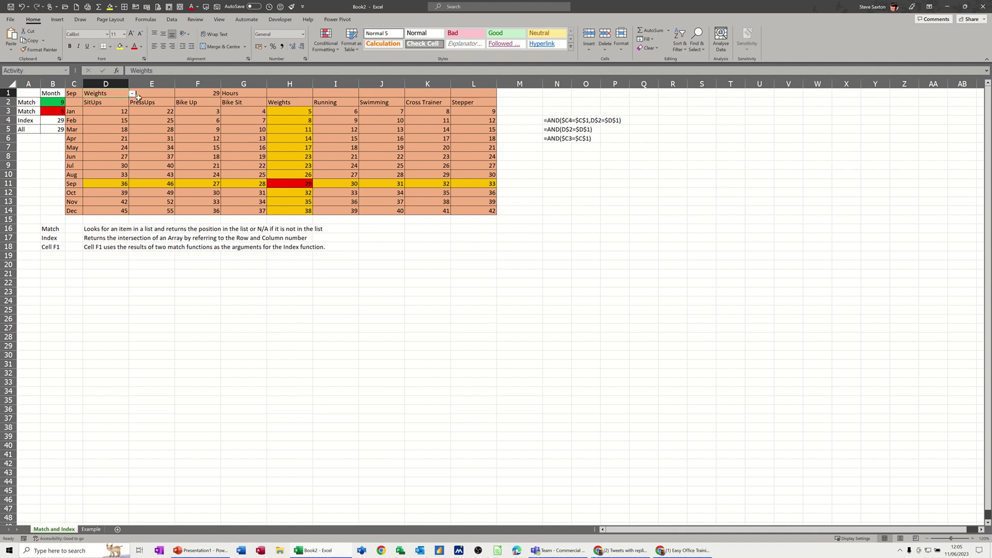
pyautogui.click(132, 94)
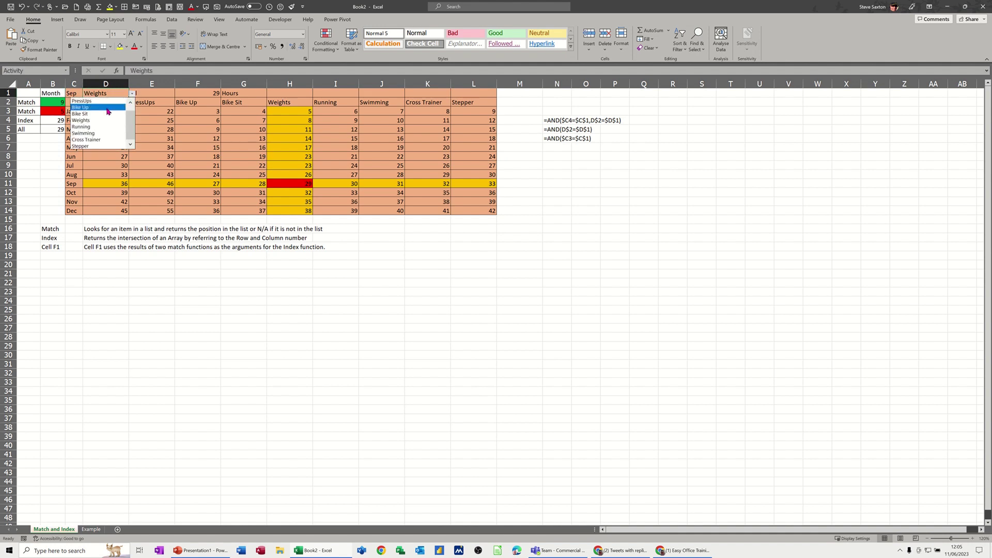
pyautogui.click(103, 108)
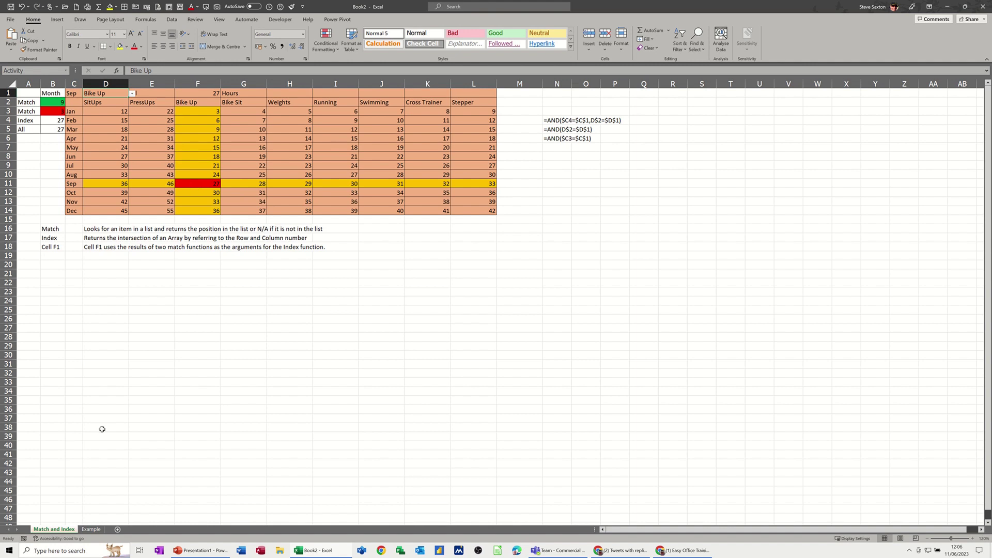
pyautogui.click(91, 529)
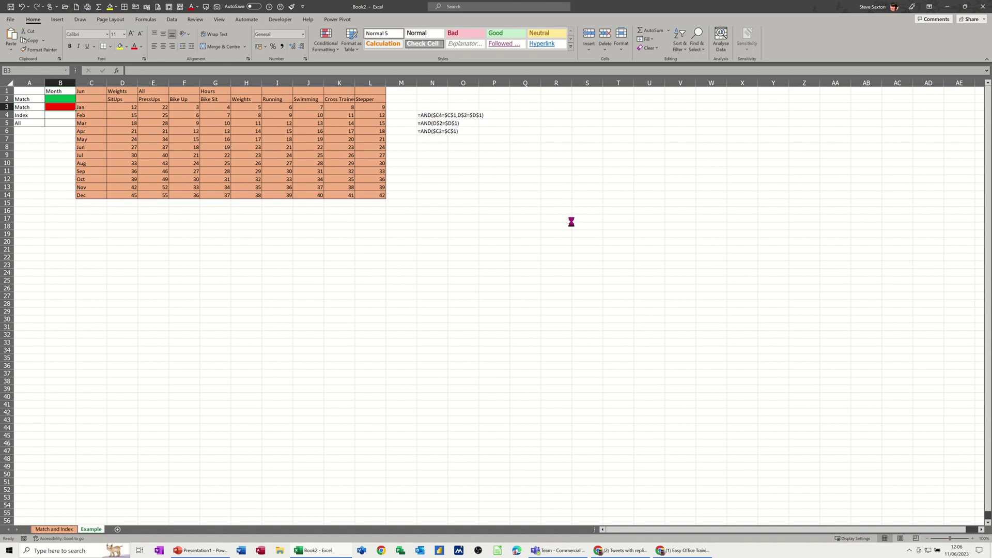
pyautogui.scroll(12, 571, 219)
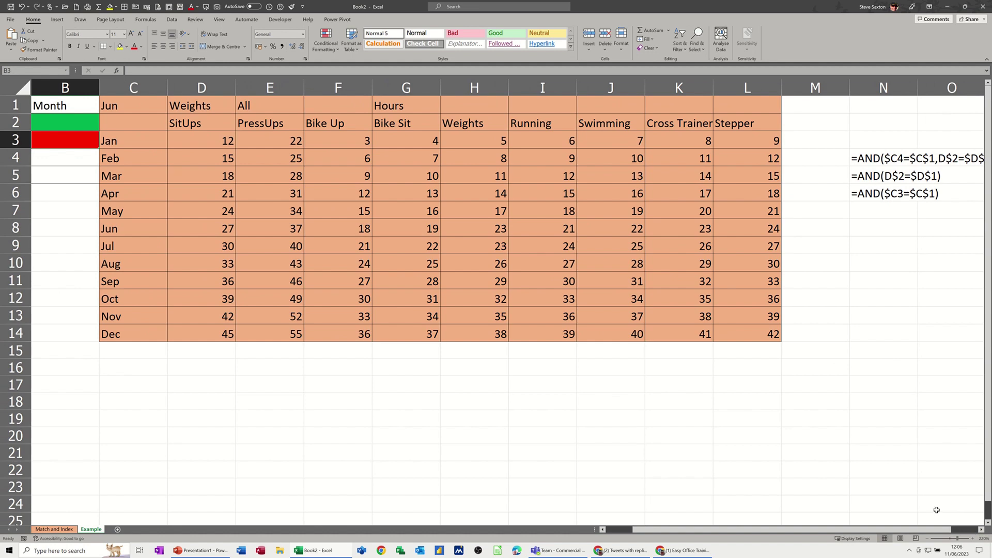
pyautogui.scroll(-1, 836, 439)
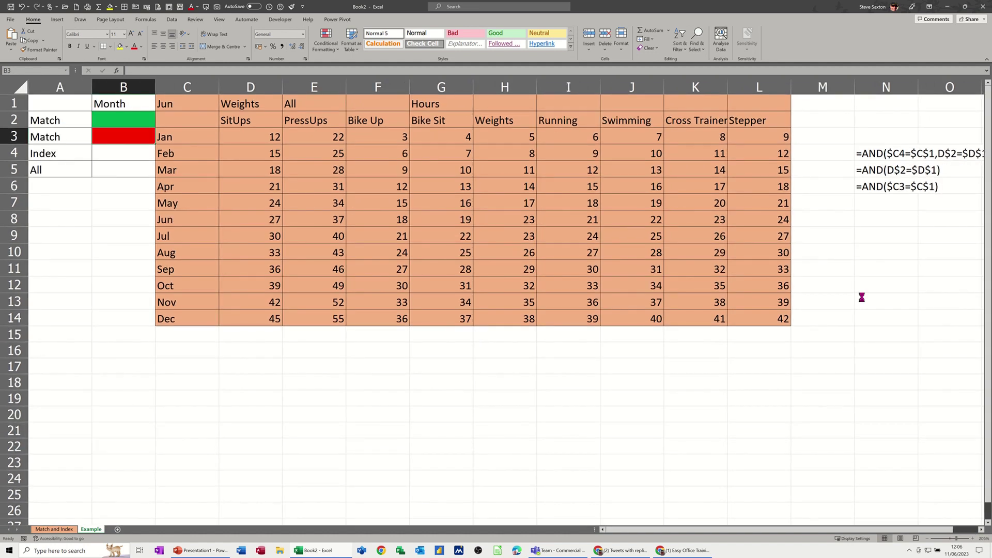
pyautogui.scroll(-1, 861, 295)
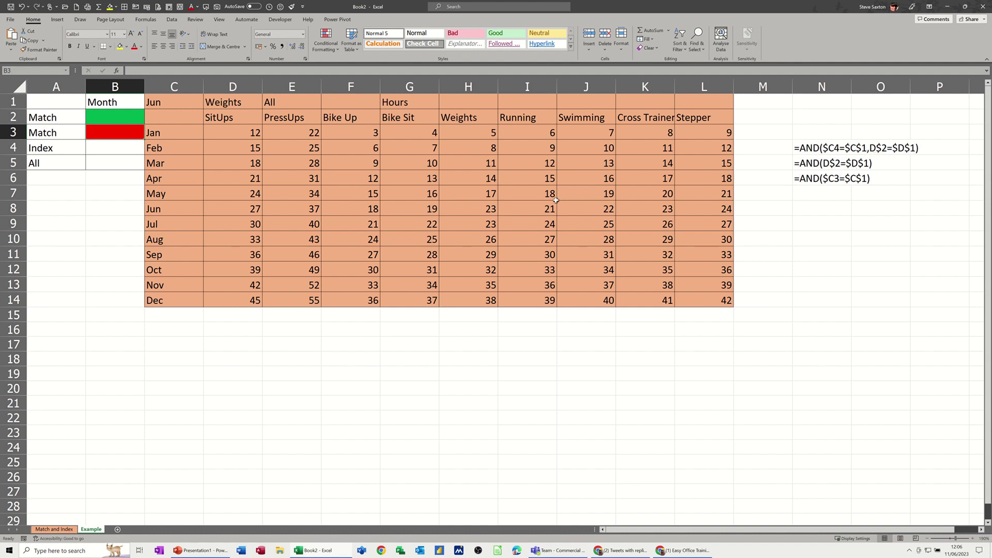
pyautogui.moveTo(233, 130); pyautogui.dragTo(696, 298)
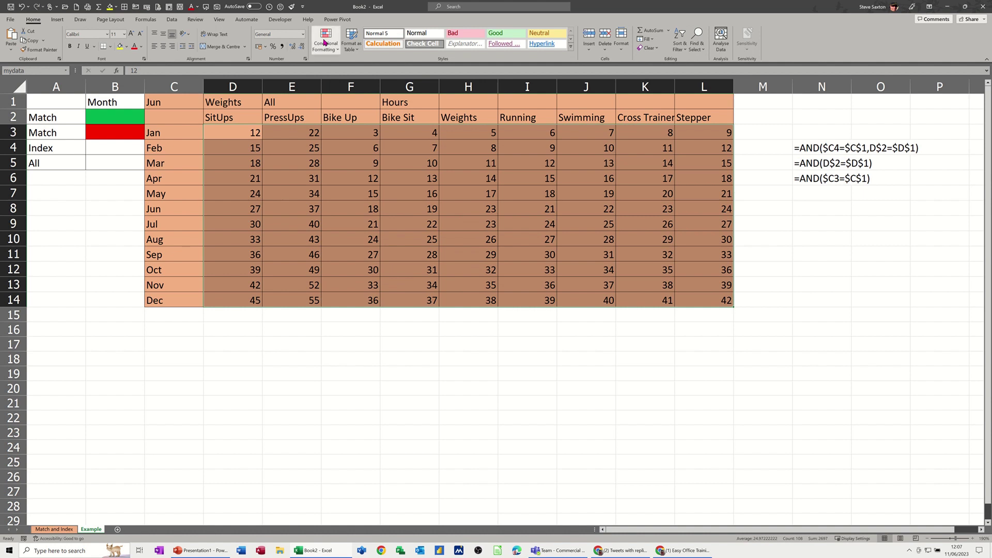
# Create a new formula-based conditional formatting rule and start its formula with a reference to C3.
pyautogui.click(327, 47)
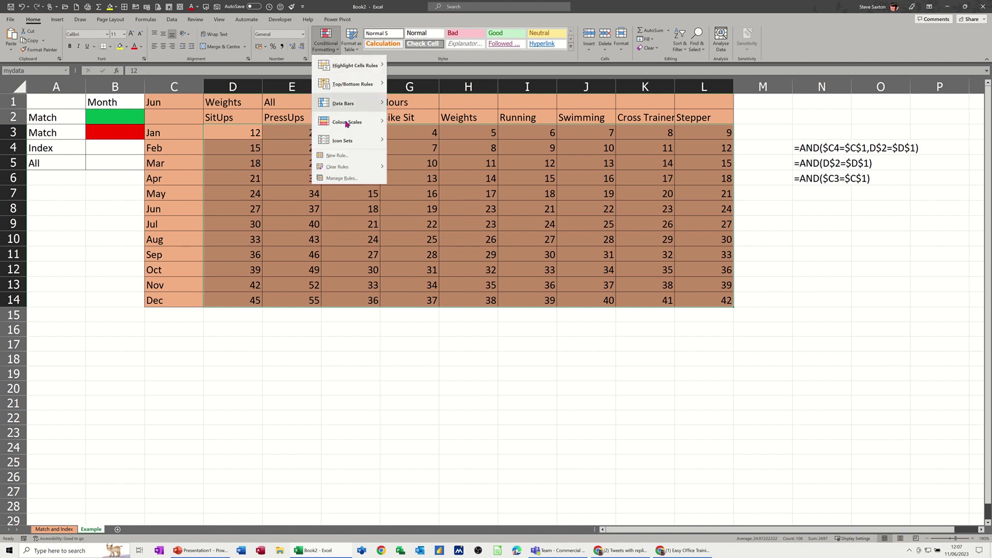
pyautogui.click(344, 178)
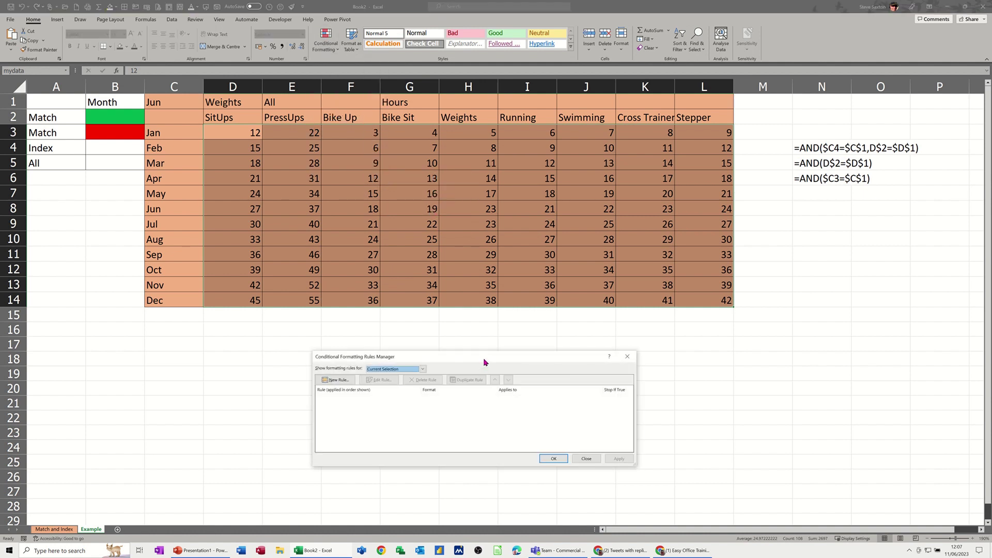
pyautogui.moveTo(449, 357); pyautogui.dragTo(529, 299)
pyautogui.click(417, 324)
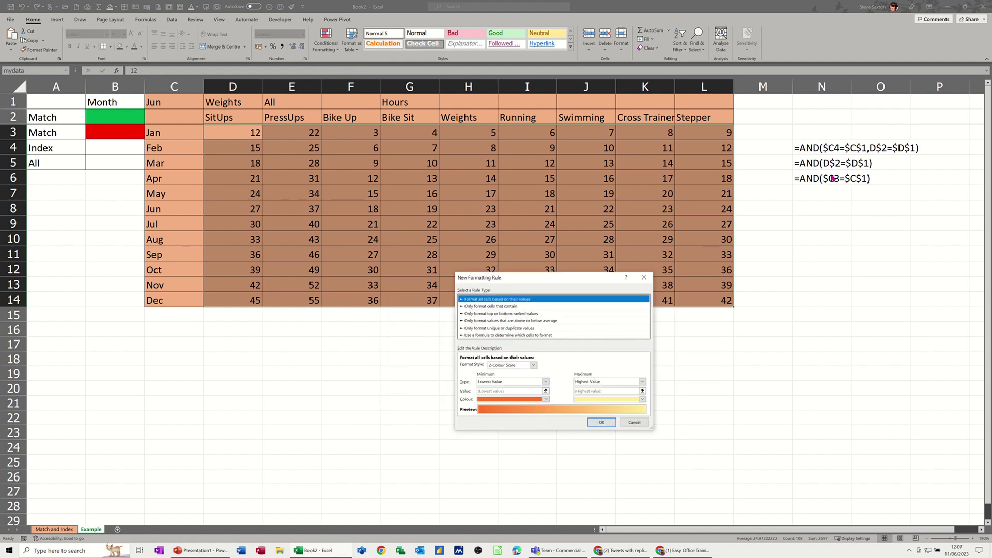
pyautogui.click(488, 335)
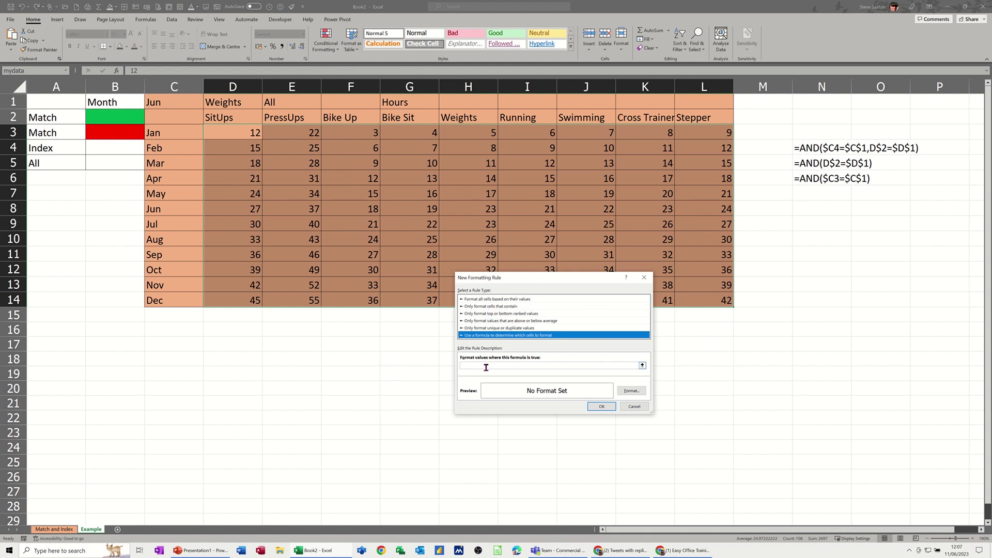
pyautogui.click(486, 367)
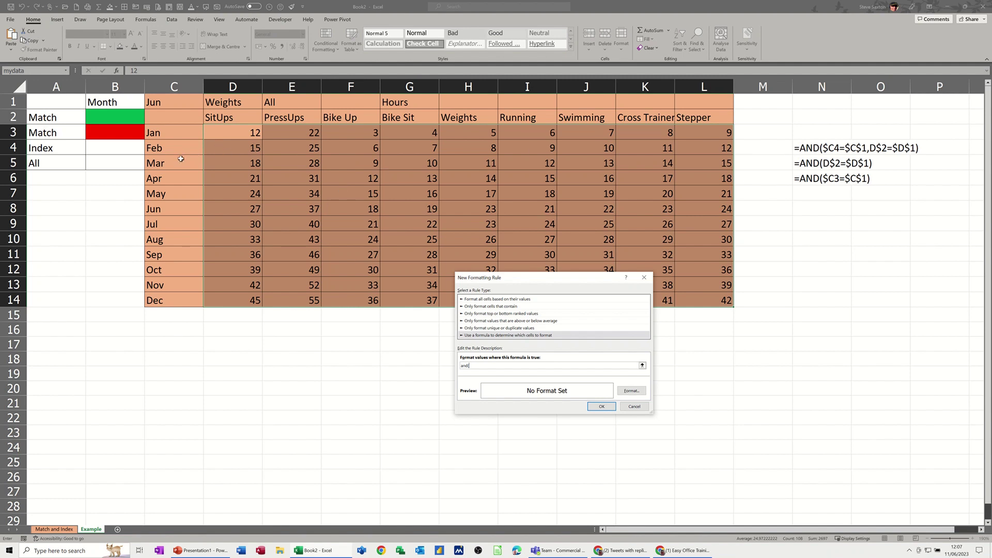
pyautogui.click(171, 134)
# Complete the rule formula as =and($C3=$C$1,D$2=$D$1), adding the C1 reference.
pyautogui.click(174, 101)
pyautogui.click(476, 367)
pyautogui.write(',D$2=$D$1')
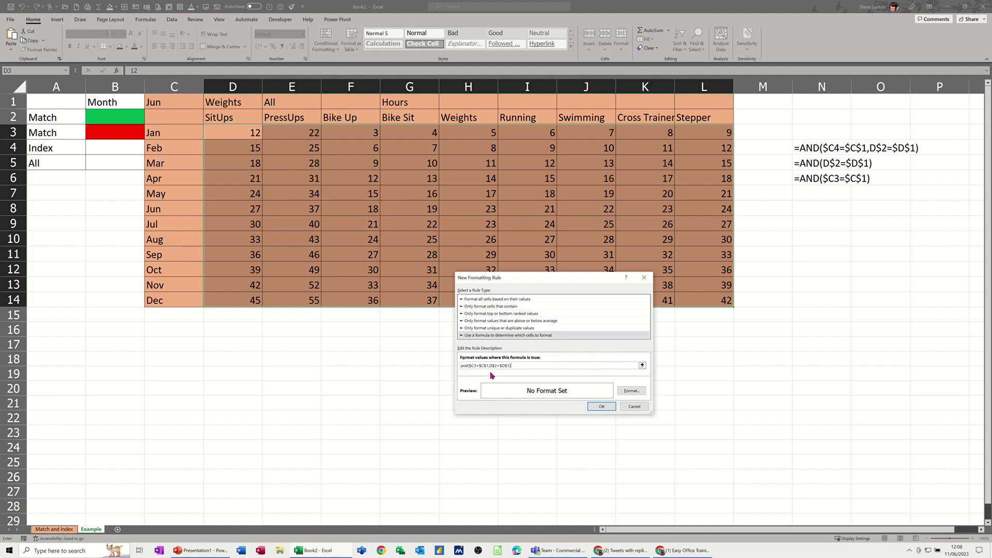
# Give the rule a red fill and apply it to D3:L14, turning F11 (27) red.
pyautogui.click(633, 391)
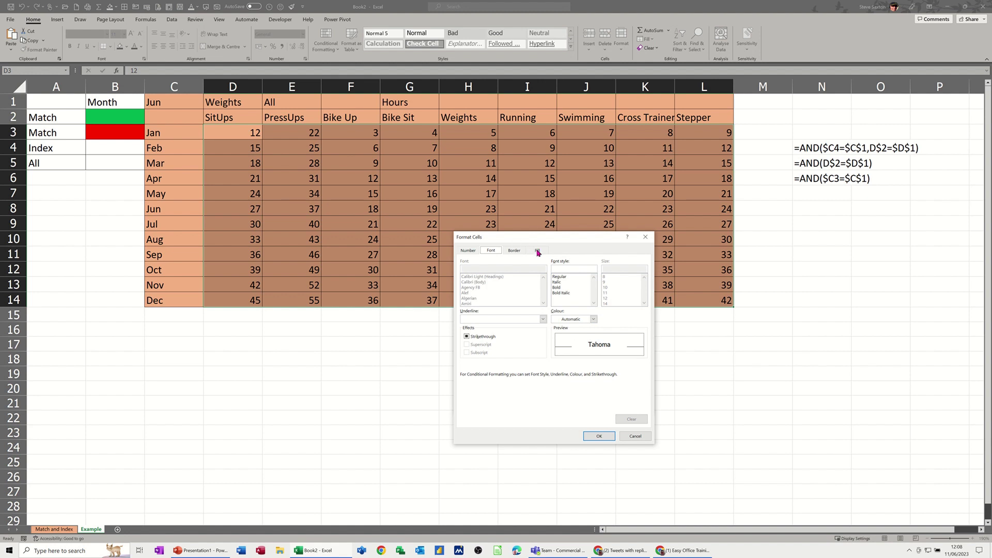
pyautogui.click(535, 250)
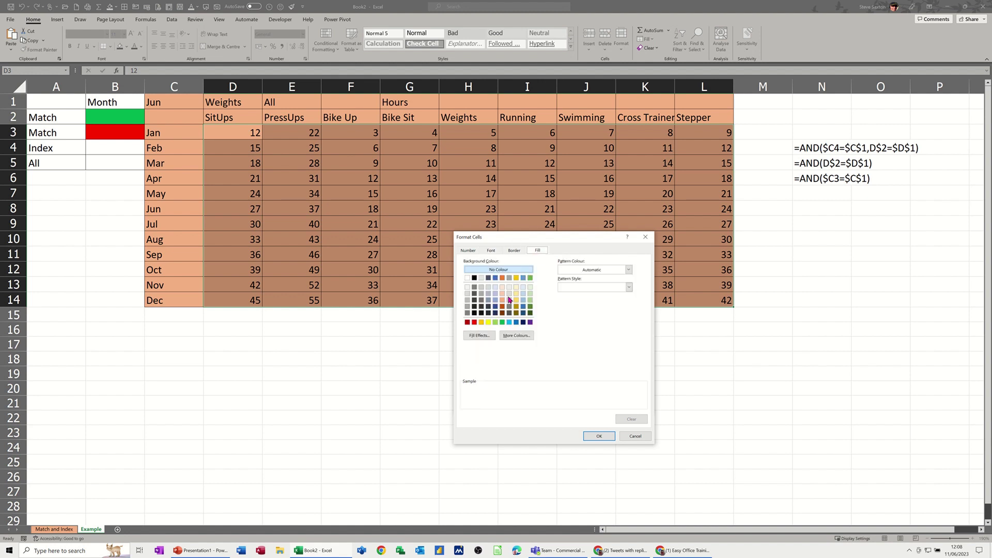
pyautogui.click(474, 322)
pyautogui.click(590, 437)
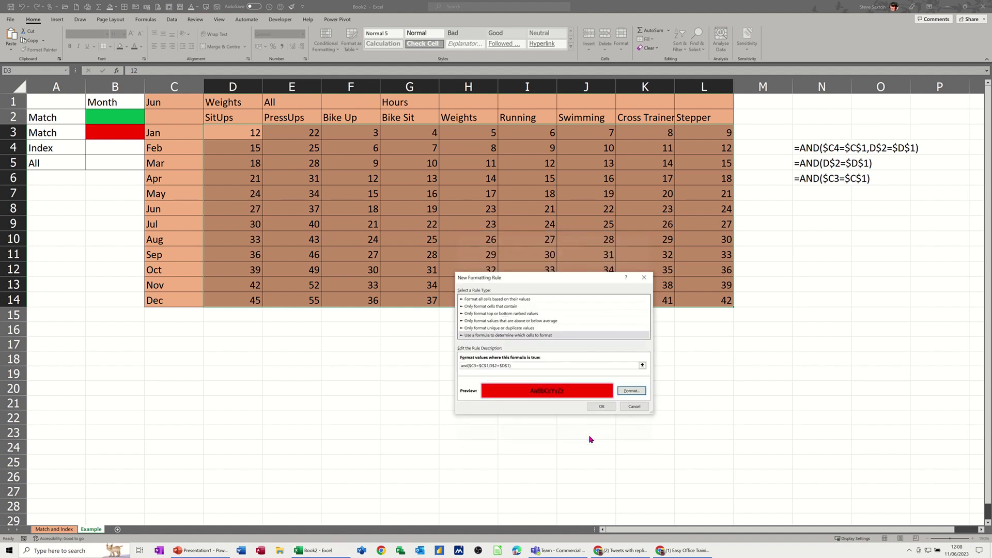
pyautogui.click(599, 406)
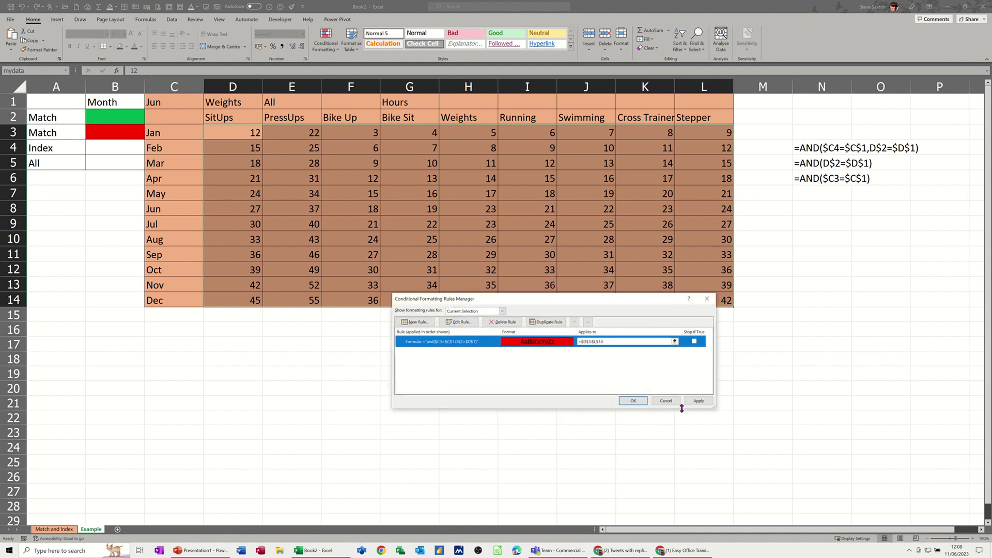
pyautogui.click(698, 400)
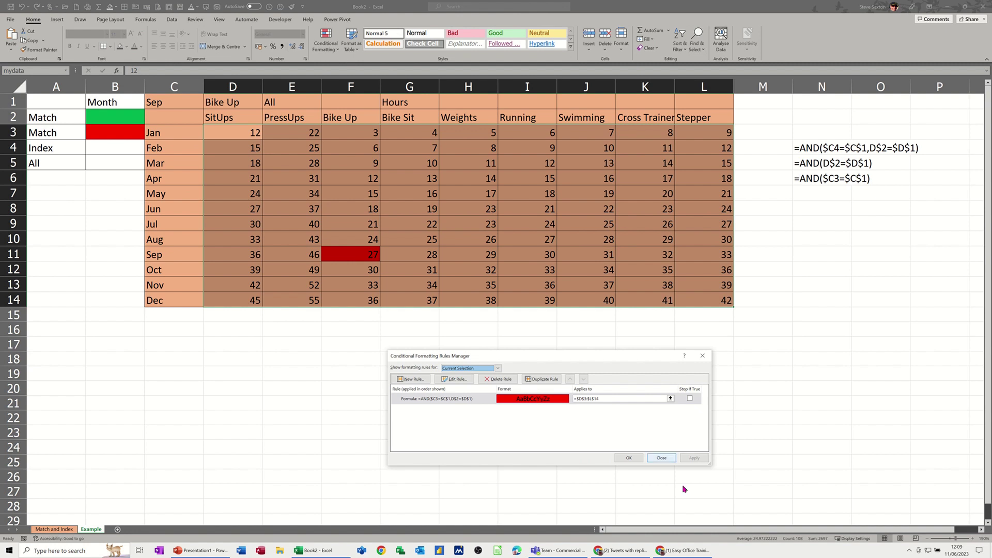
pyautogui.click(653, 458)
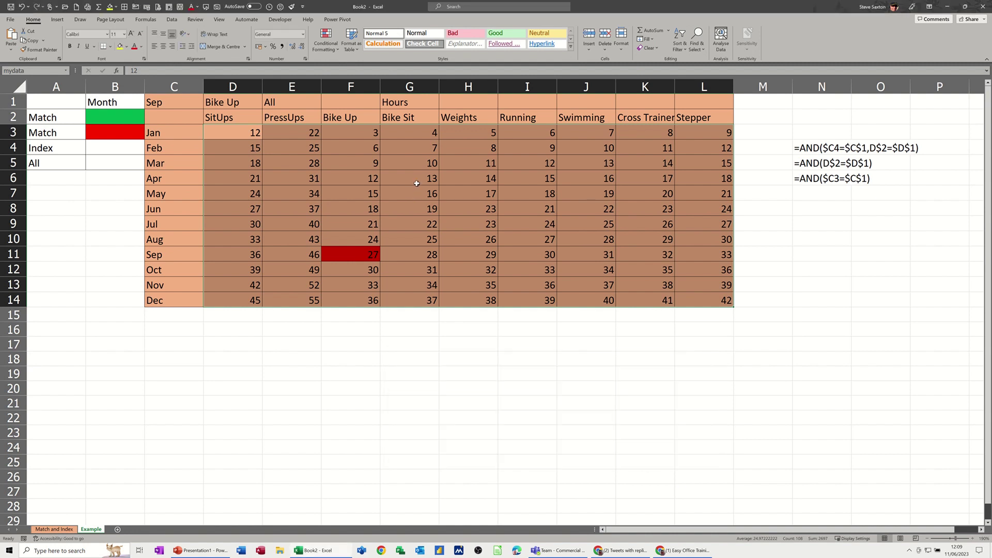
# Set the activity in D1 to Weights.
pyautogui.click(416, 183)
pyautogui.click(422, 193)
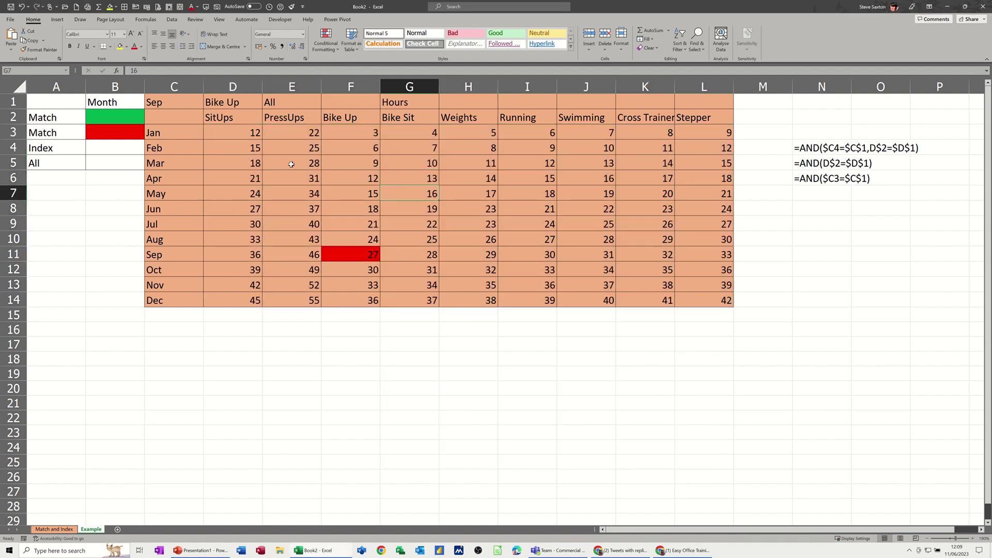
pyautogui.click(232, 119)
pyautogui.click(228, 99)
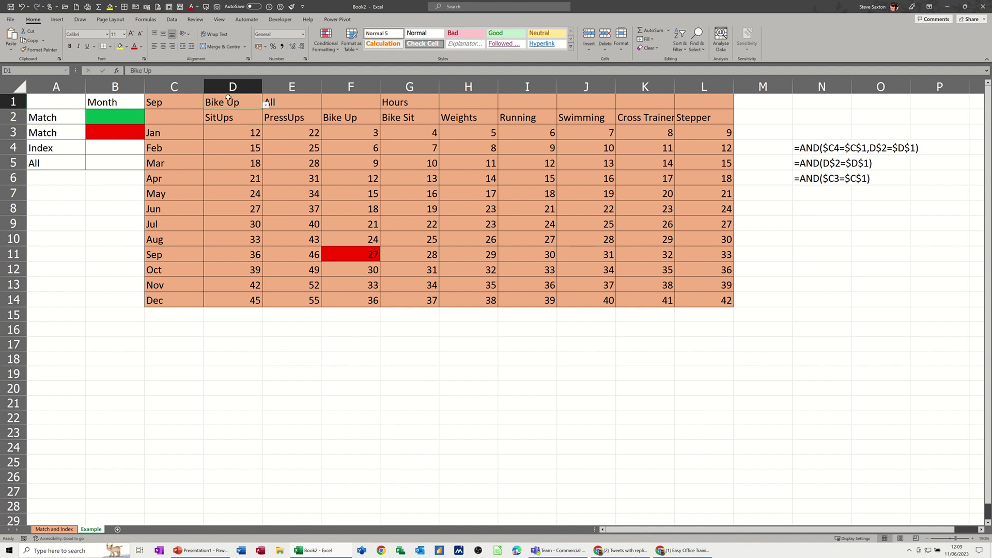
pyautogui.click(266, 105)
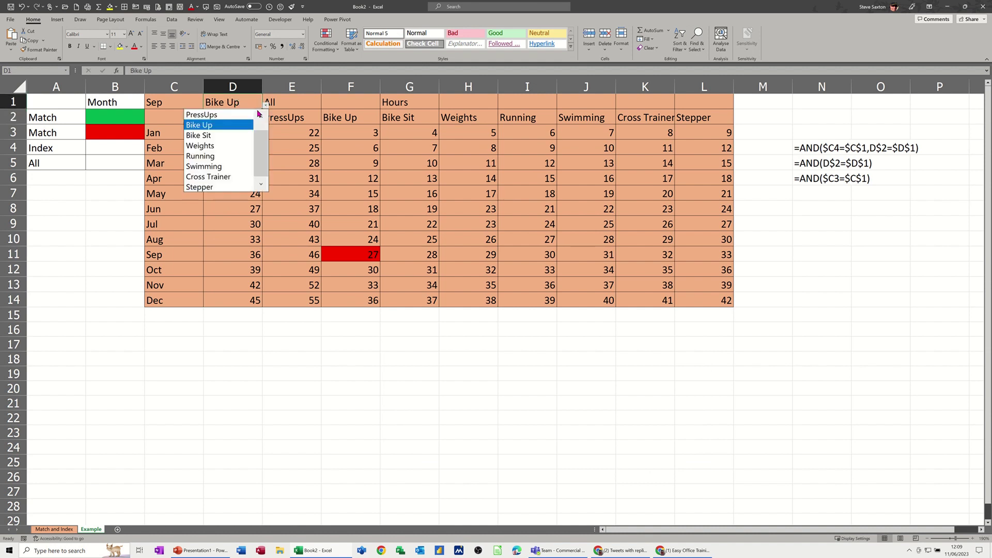
pyautogui.click(233, 146)
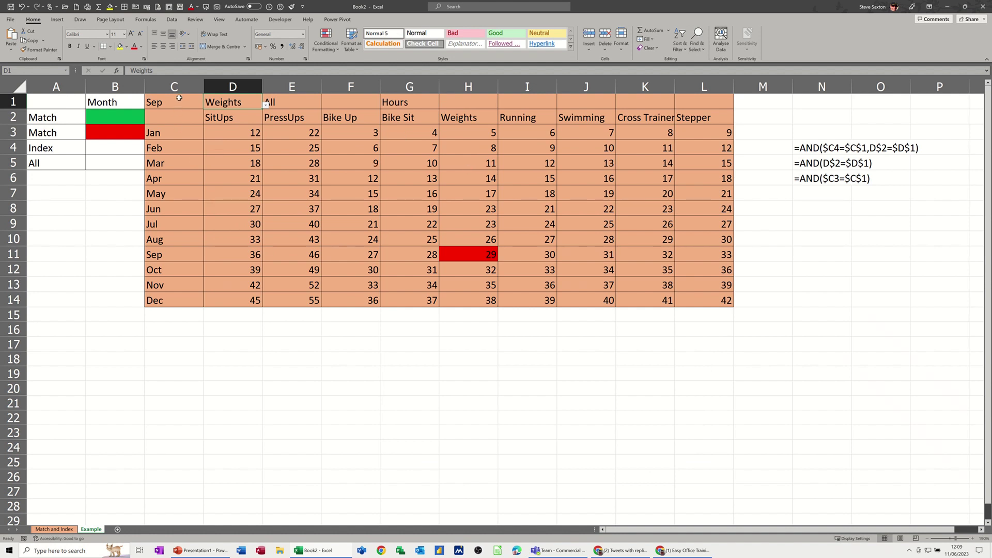
# Set the month in C1 to Apr and select the data range D3:L14.
pyautogui.click(198, 101)
pyautogui.click(206, 105)
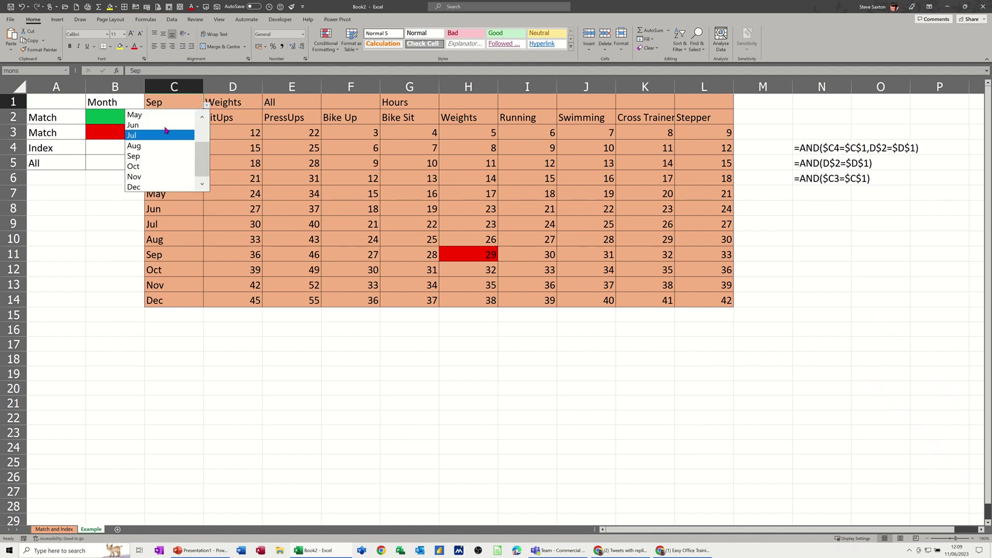
pyautogui.click(202, 118)
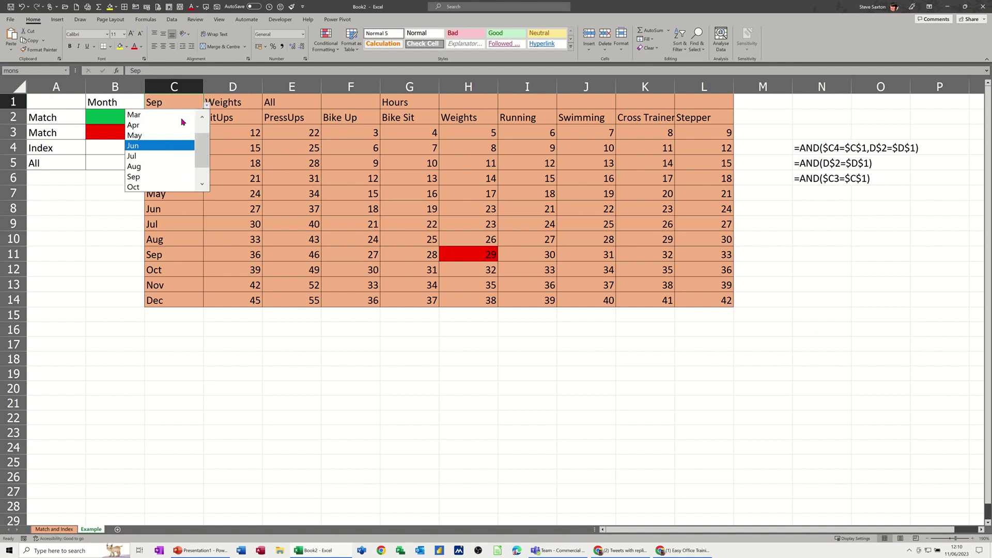
pyautogui.click(172, 124)
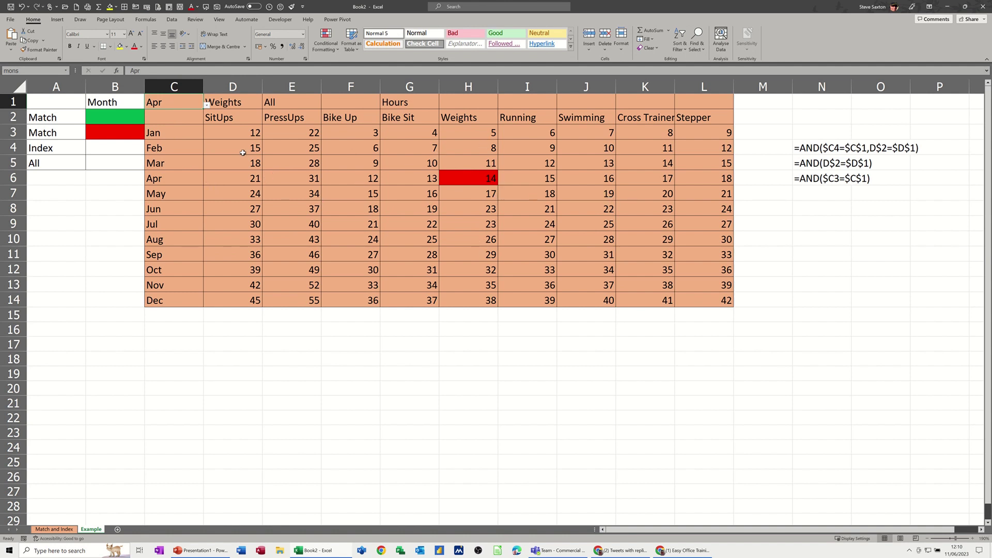
pyautogui.moveTo(233, 133)
pyautogui.mouseDown()
pyautogui.moveTo(310, 206)
pyautogui.moveTo(677, 287)
pyautogui.moveTo(688, 299)
pyautogui.mouseUp()
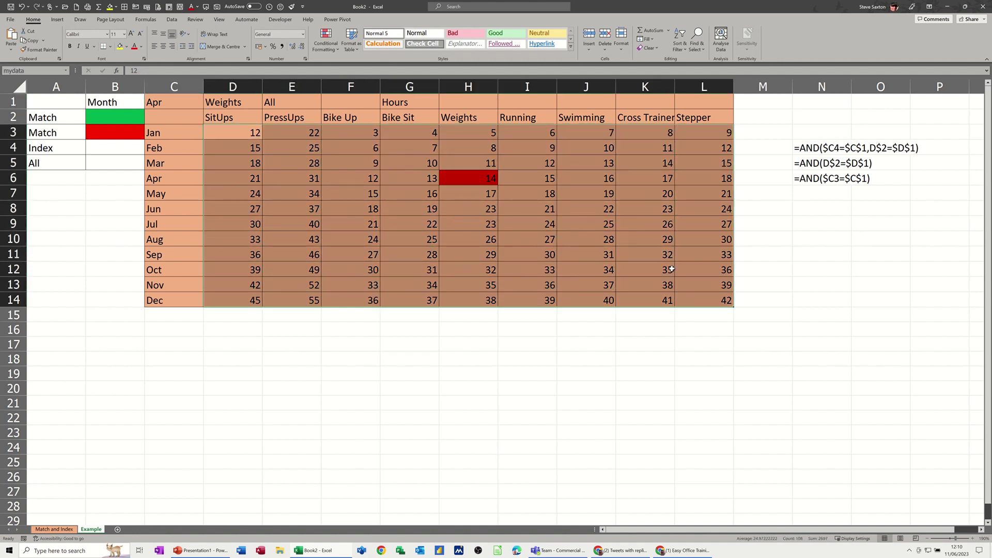
# Start a new formula rule with the condition =AND(D$2=$D$1) for the chosen exercise column.
pyautogui.click(327, 42)
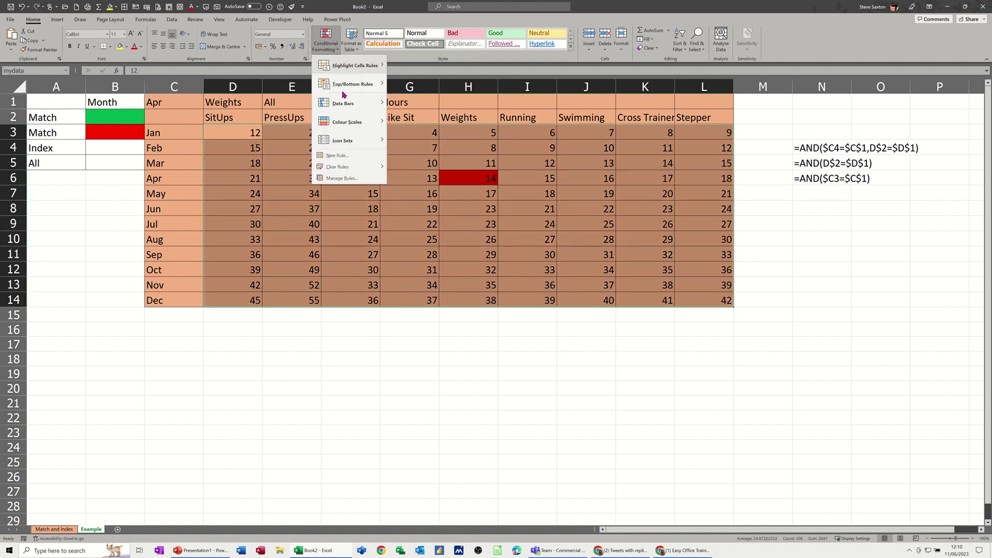
pyautogui.click(349, 183)
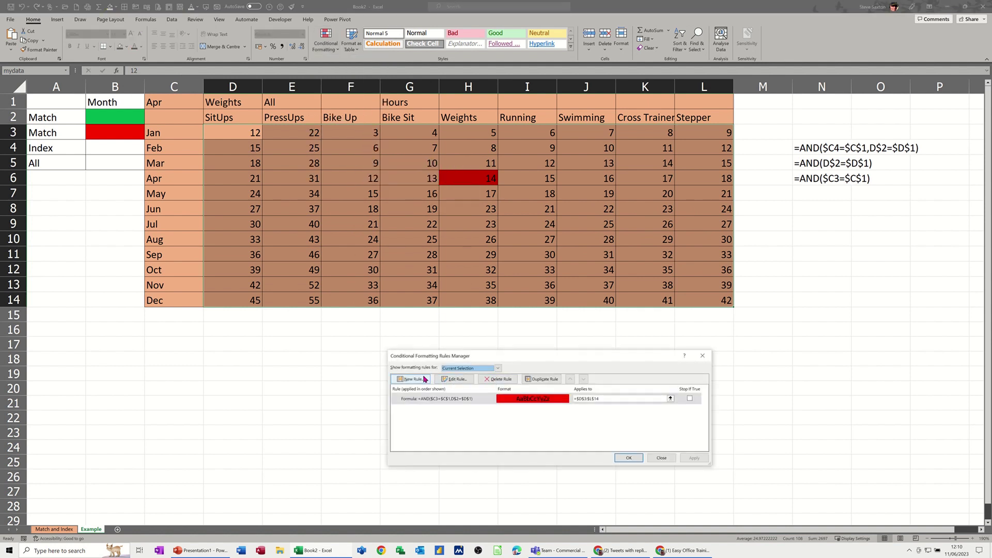
pyautogui.click(416, 380)
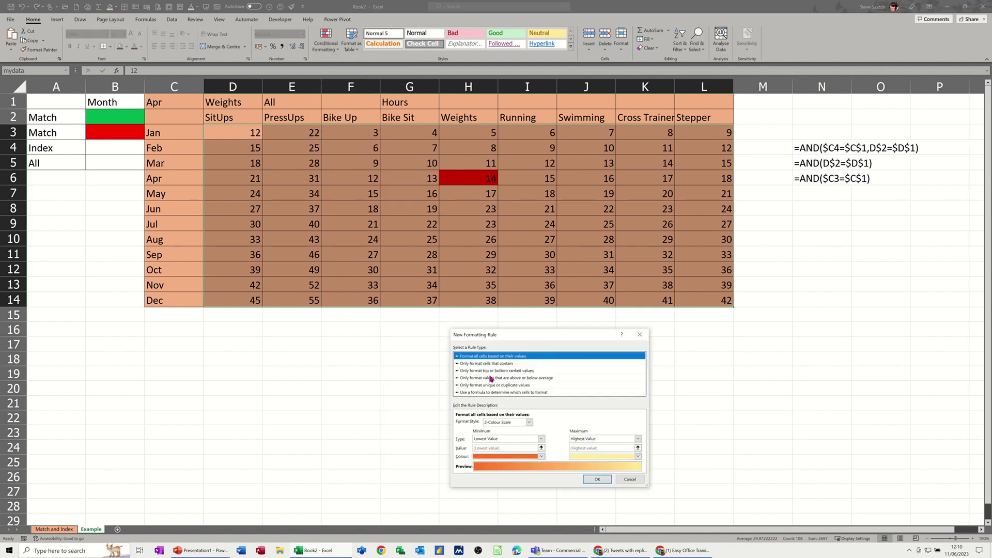
pyautogui.click(487, 392)
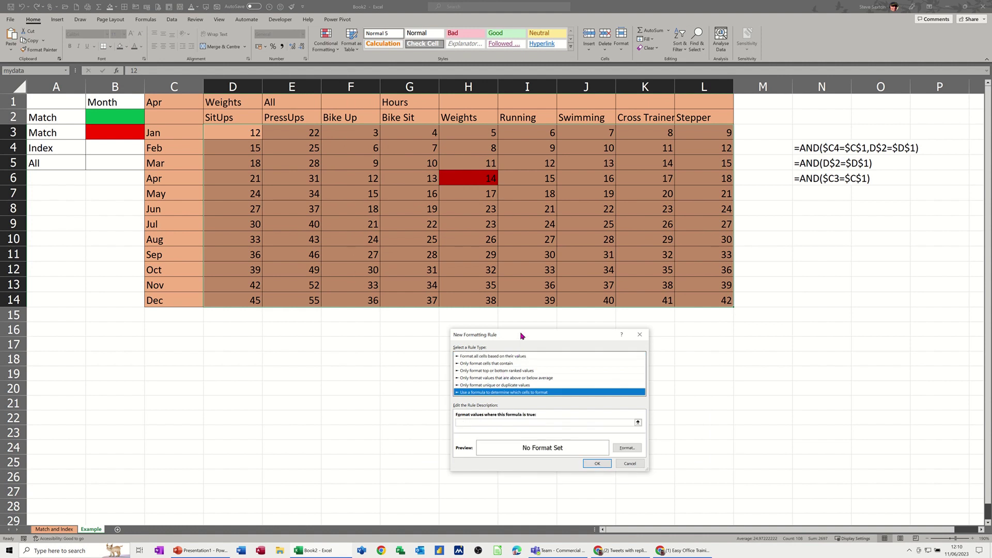
pyautogui.moveTo(522, 335); pyautogui.dragTo(526, 297)
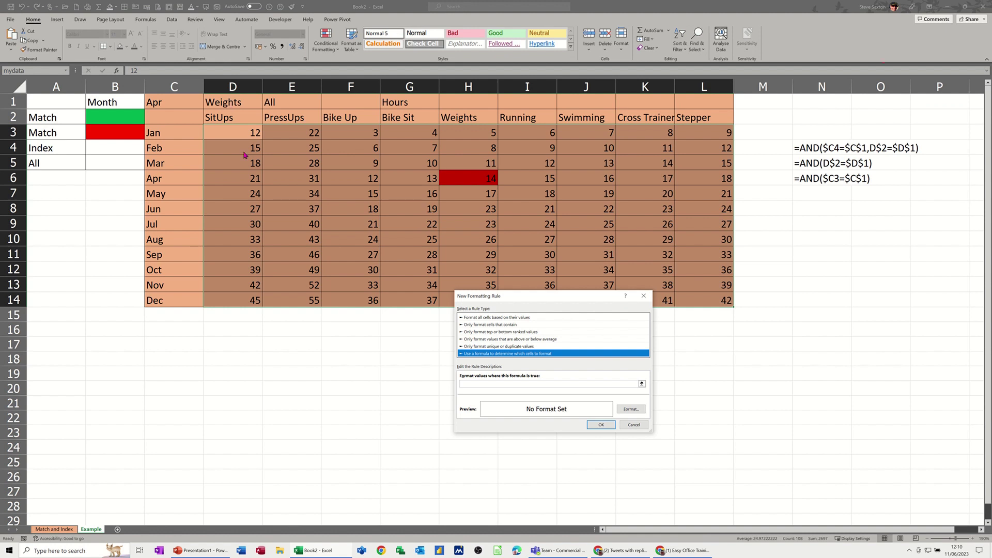
pyautogui.click(497, 382)
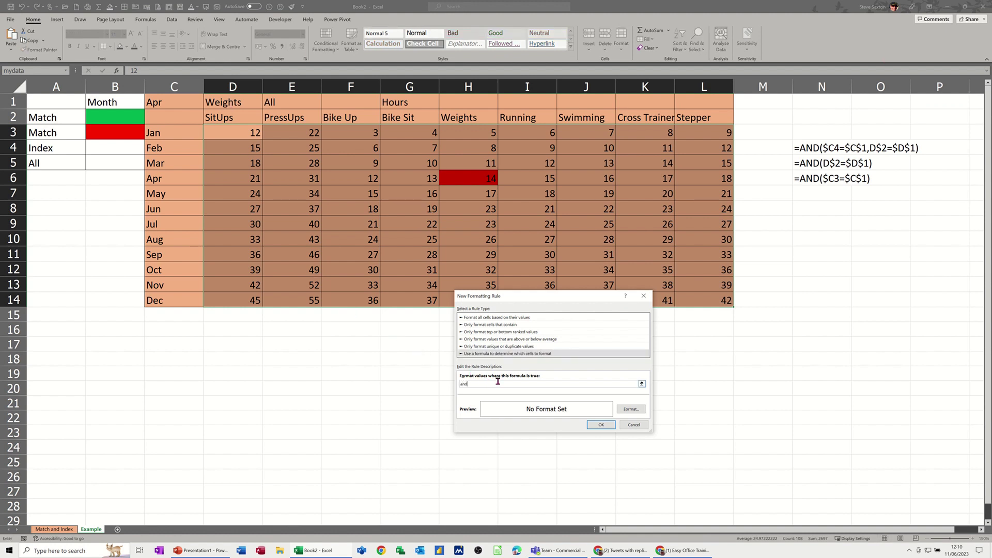
pyautogui.click(460, 384)
pyautogui.write('=')
pyautogui.click(228, 101)
# Give the column rule a gold fill and save it.
pyautogui.click(631, 409)
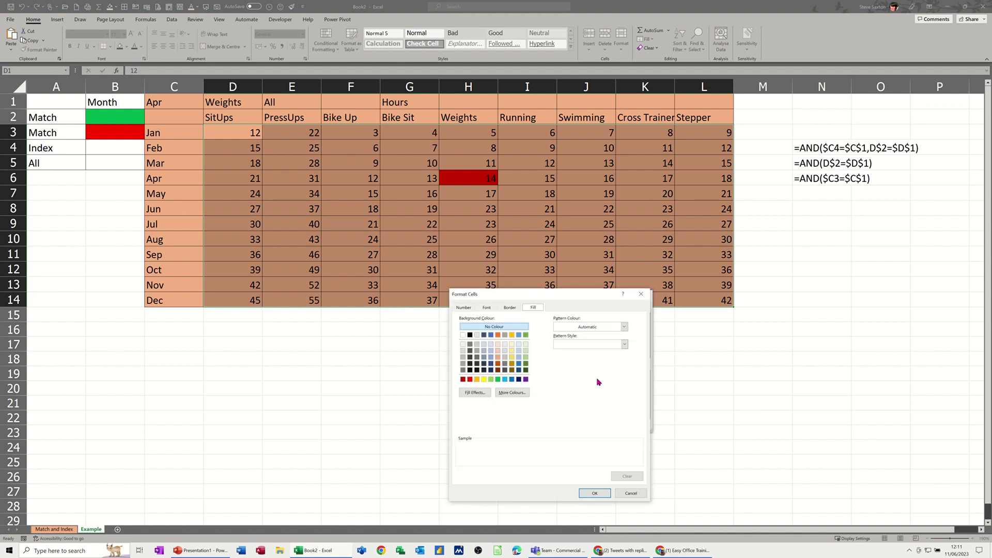
pyautogui.click(477, 381)
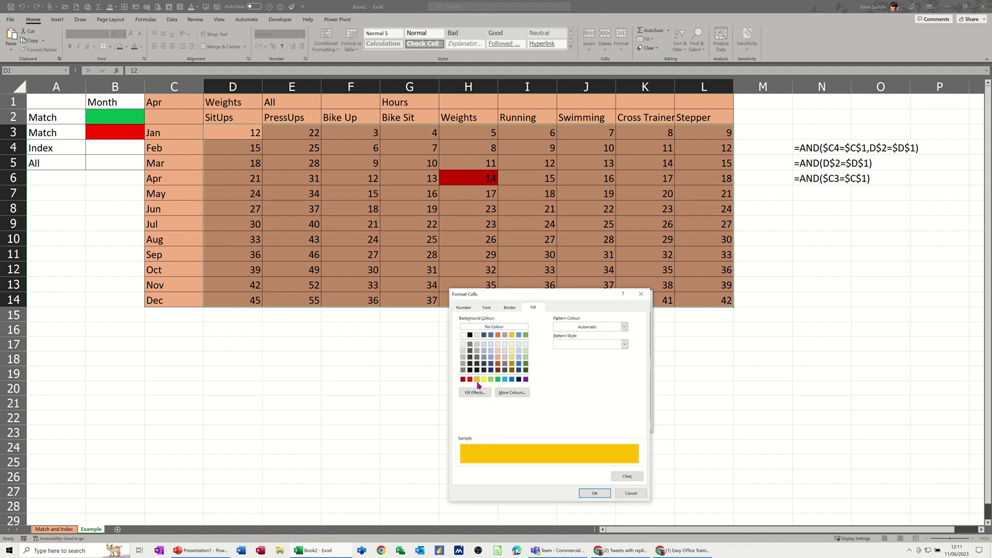
pyautogui.click(595, 492)
pyautogui.click(601, 424)
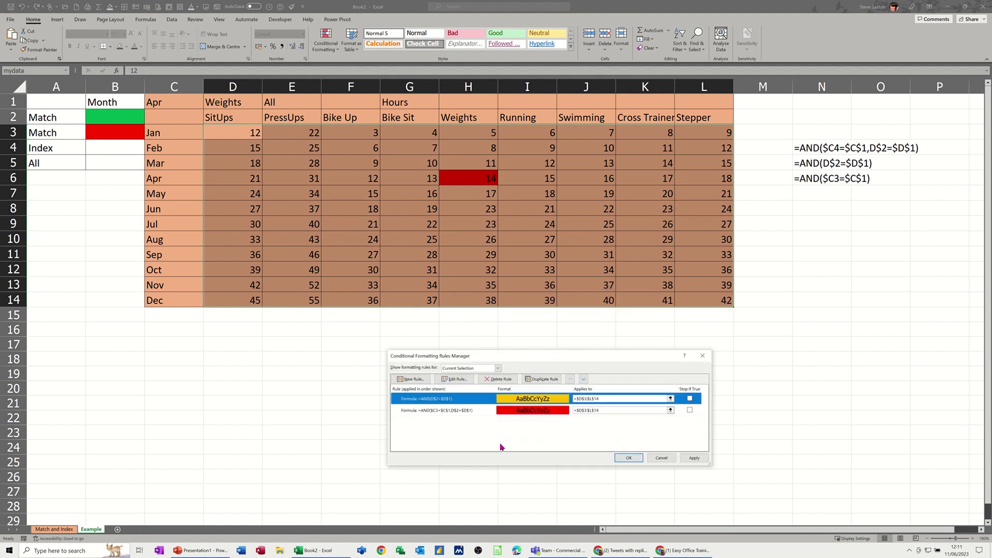
# Start another formula rule with the condition =AND($C3=$C$1) for the chosen month row.
pyautogui.click(415, 380)
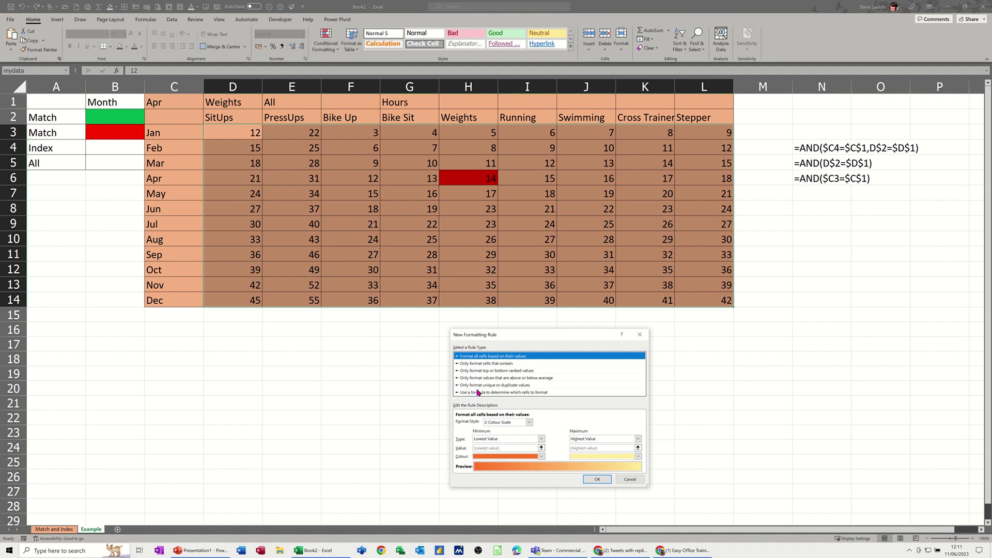
pyautogui.click(478, 393)
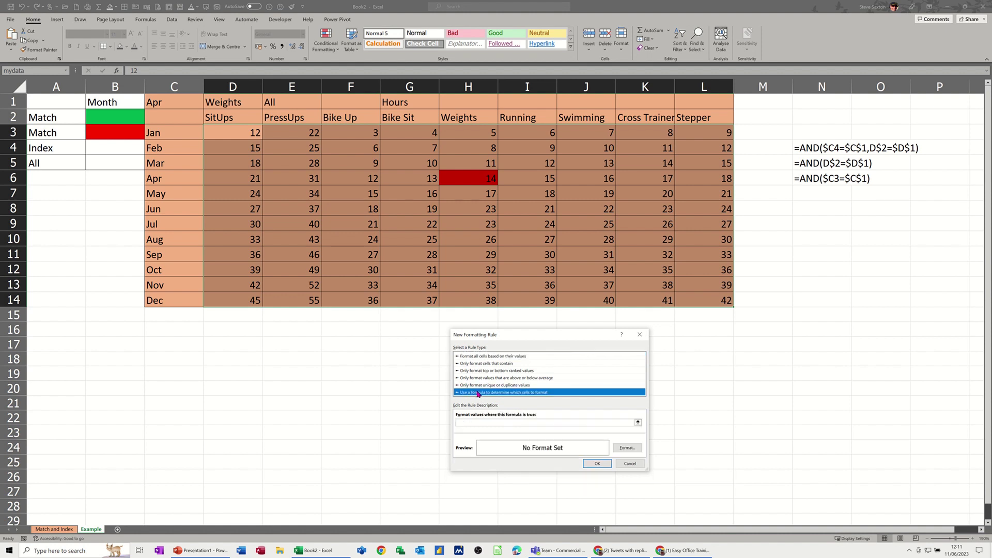
pyautogui.click(475, 422)
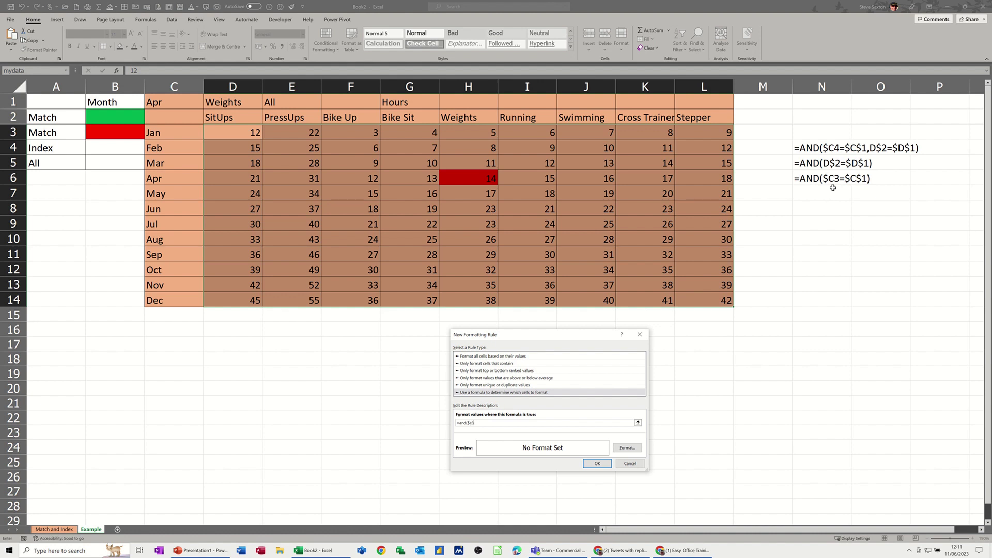
pyautogui.click(181, 103)
# Give the row rule a gold fill, save it, and apply the rules.
pyautogui.click(622, 449)
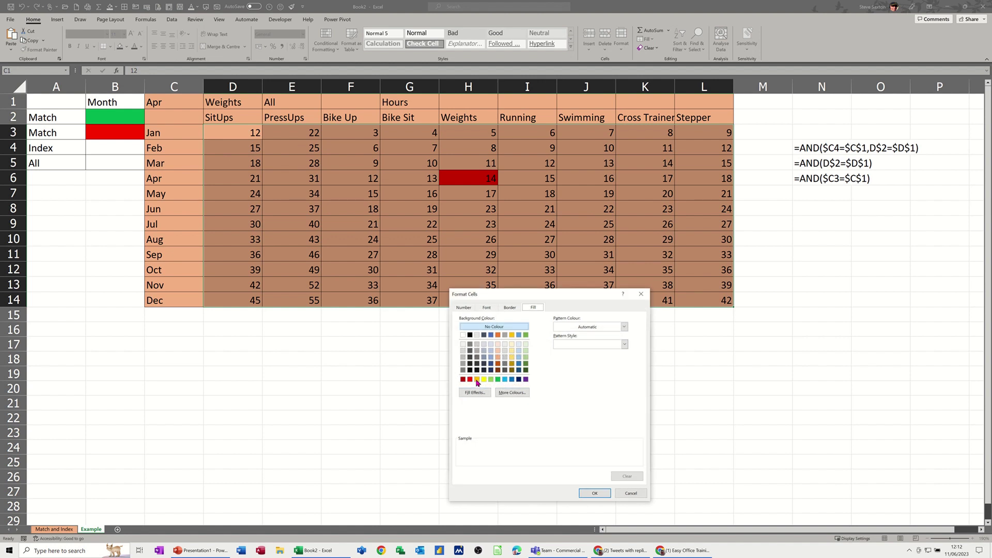
pyautogui.click(477, 379)
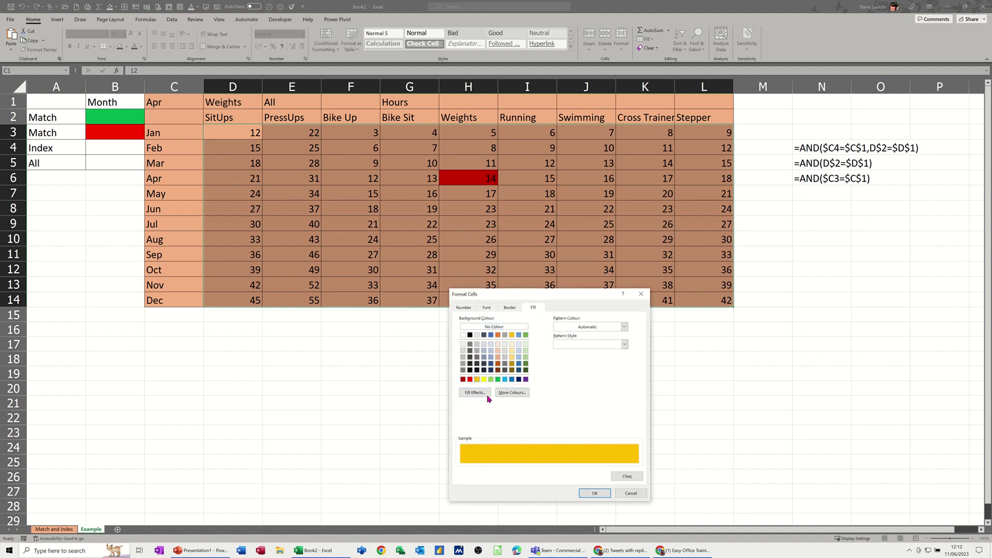
pyautogui.click(589, 492)
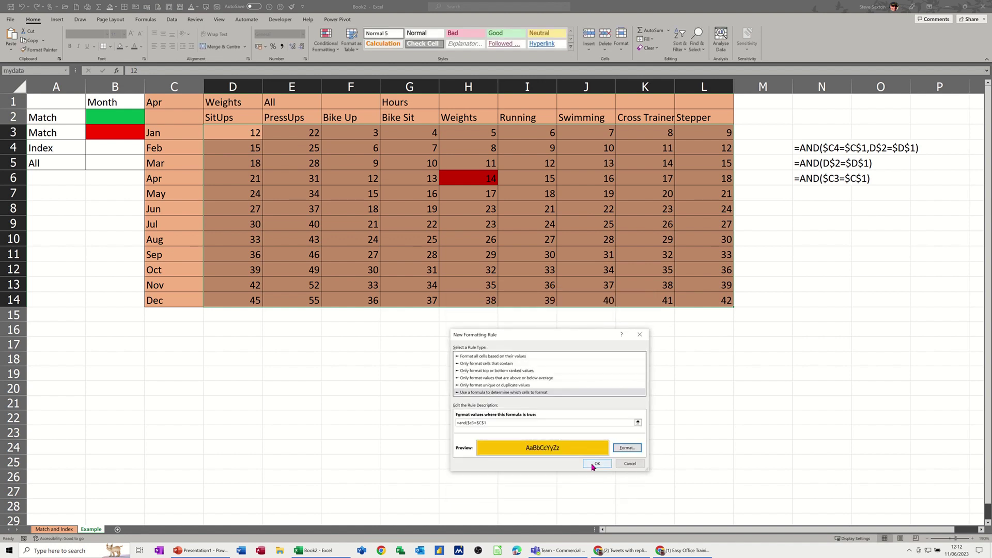
pyautogui.click(592, 465)
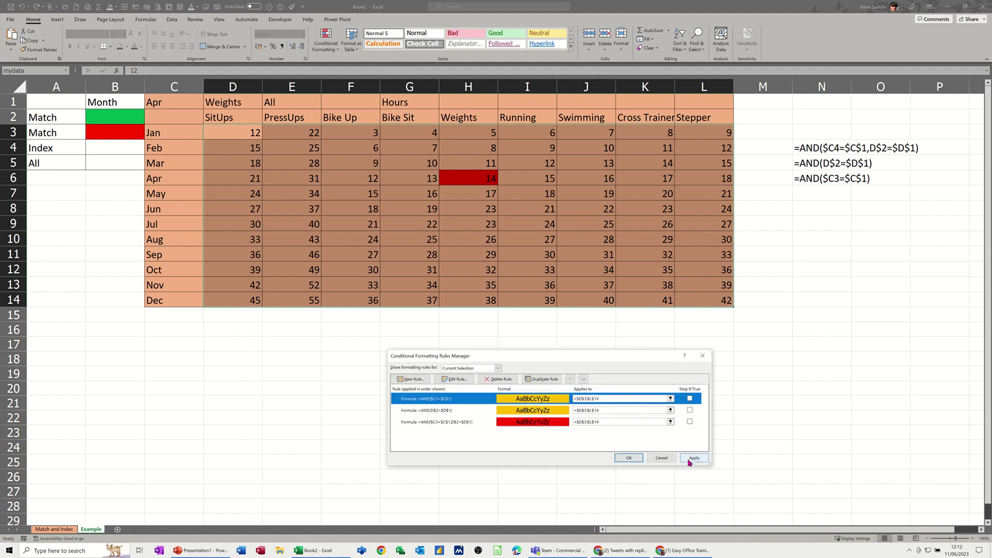
pyautogui.click(689, 462)
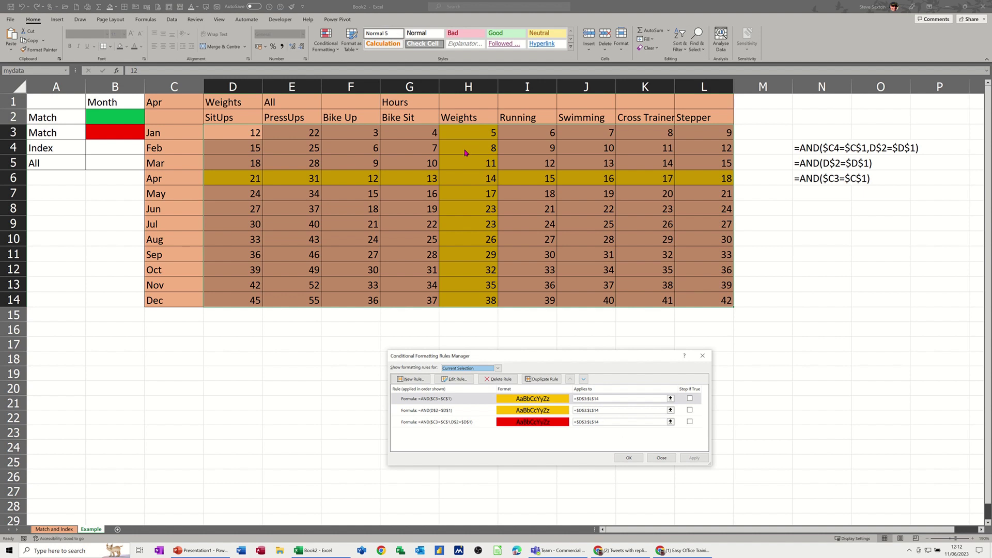
pyautogui.click(502, 422)
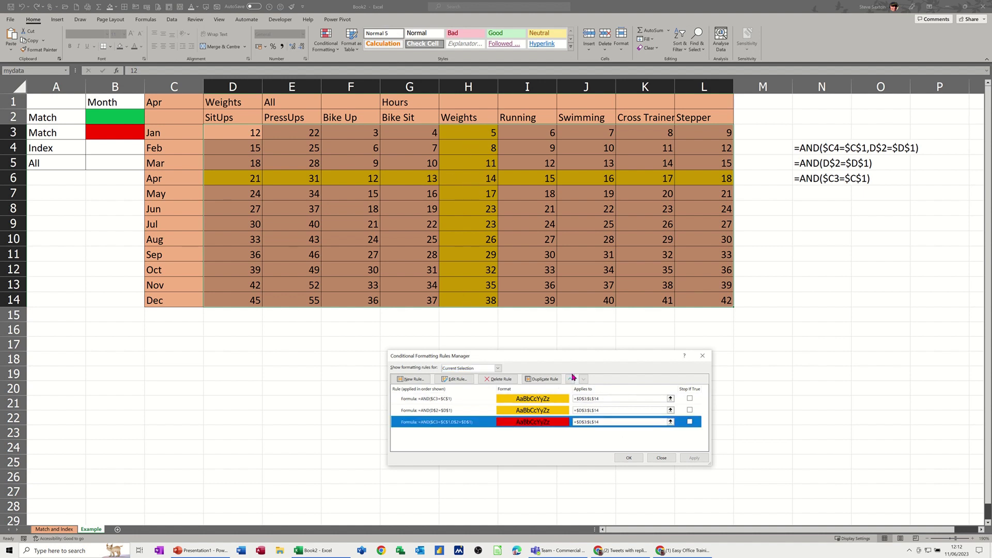
# Move the red intersection rule to the top of the list and apply it.
pyautogui.click(571, 379)
pyautogui.click(571, 379)
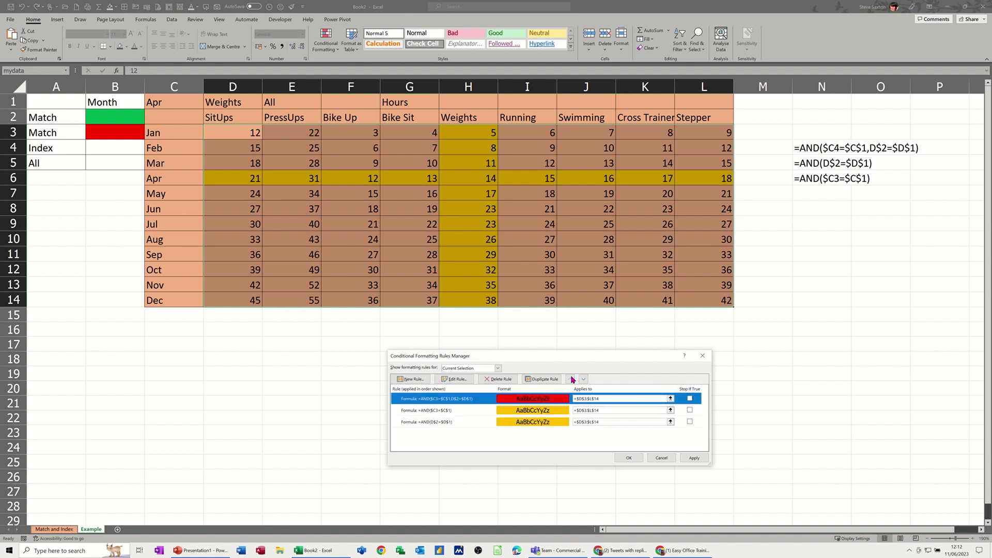
pyautogui.click(693, 457)
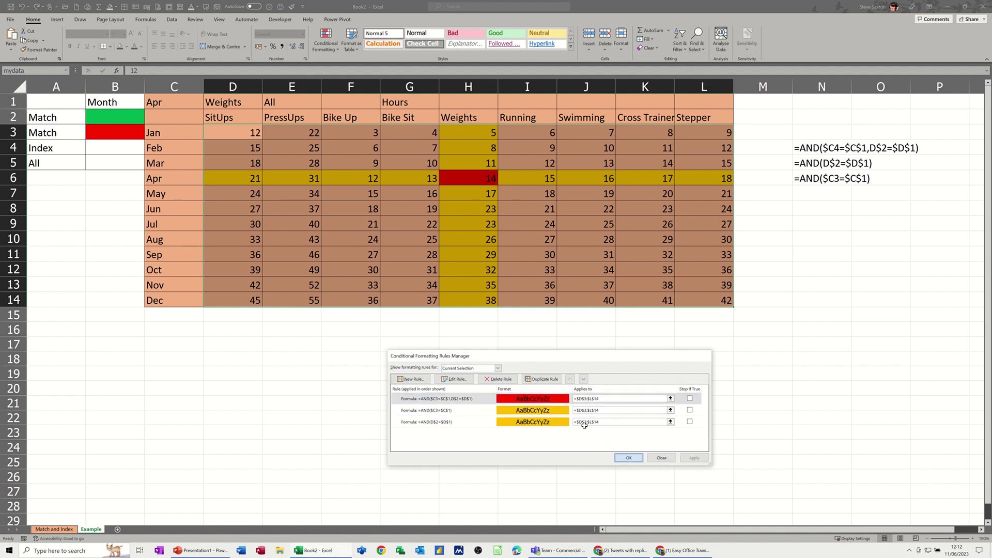
pyautogui.click(628, 457)
# Set the month in C1 to Jun and the exercise in D1 to Swimming.
pyautogui.click(186, 103)
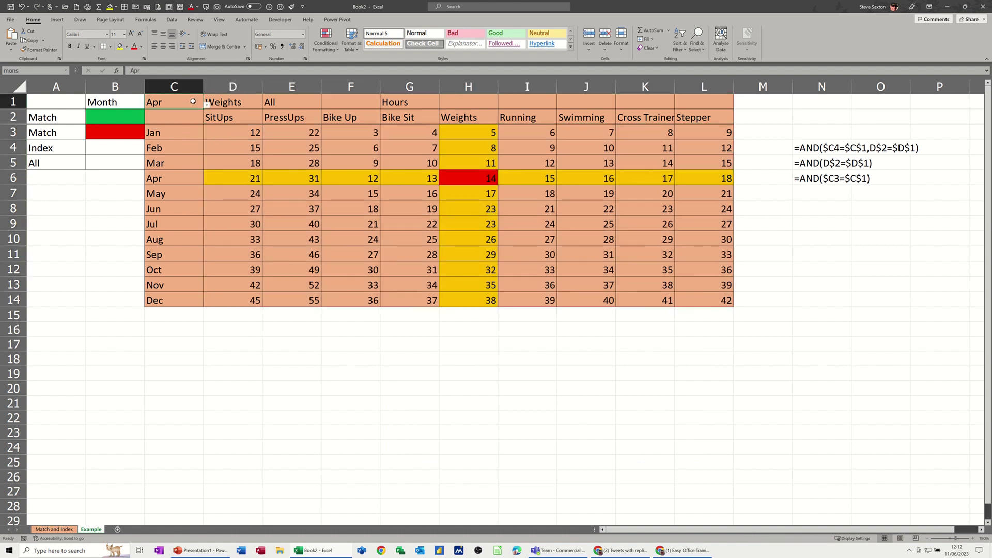
pyautogui.click(205, 107)
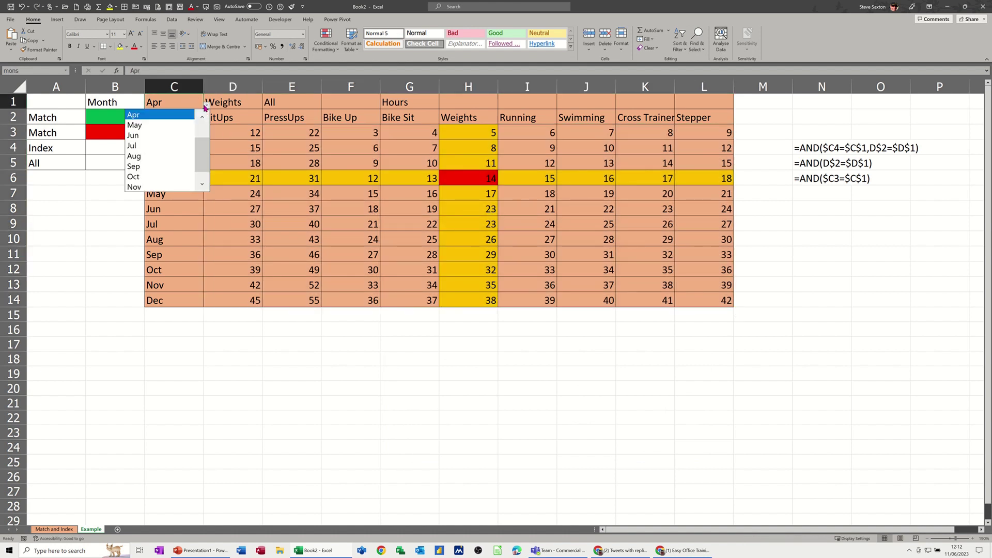
pyautogui.click(165, 134)
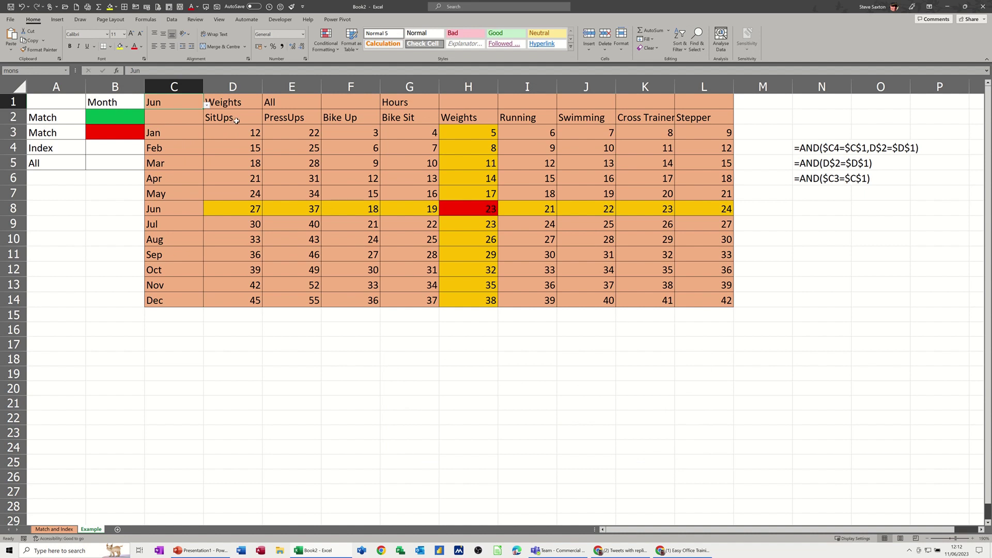
pyautogui.click(257, 118)
pyautogui.click(250, 102)
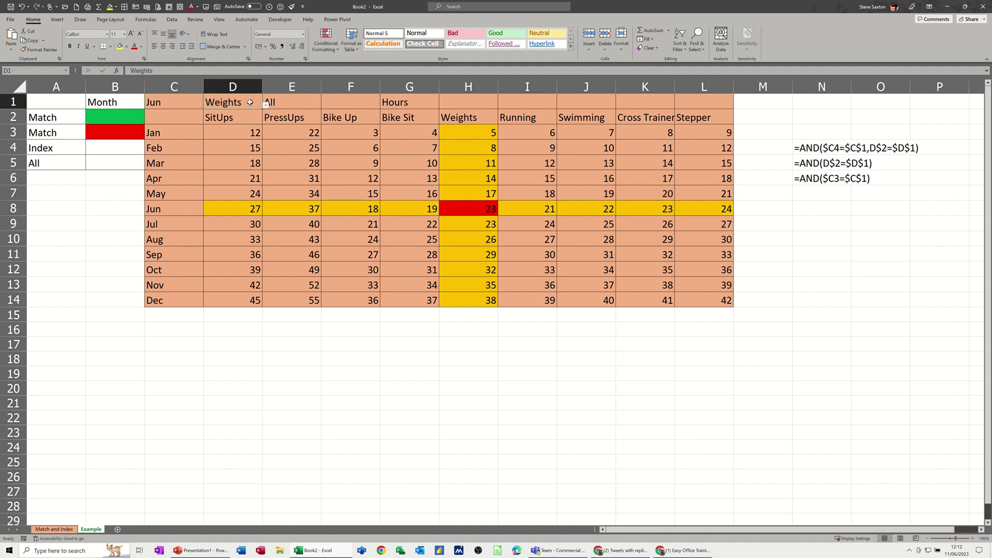
pyautogui.click(265, 104)
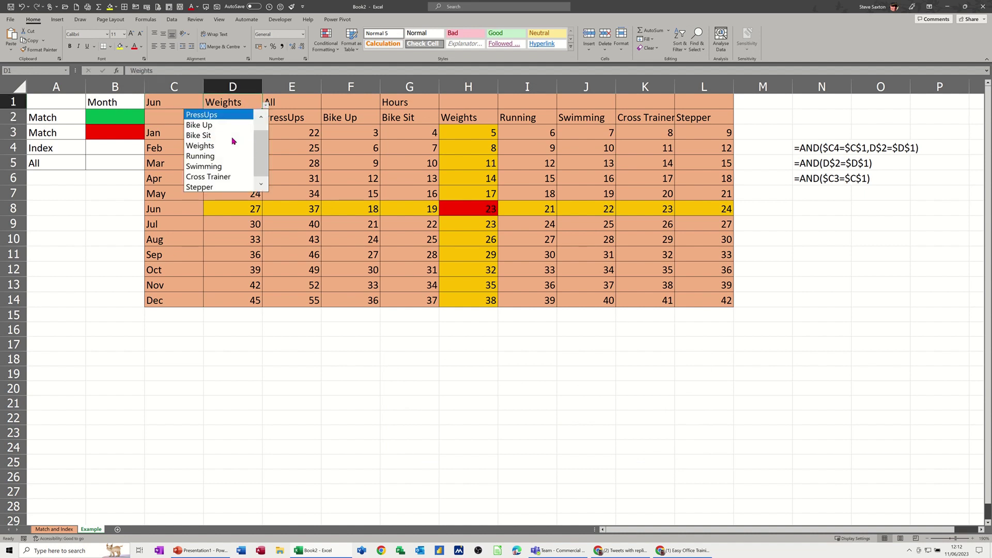
pyautogui.click(222, 167)
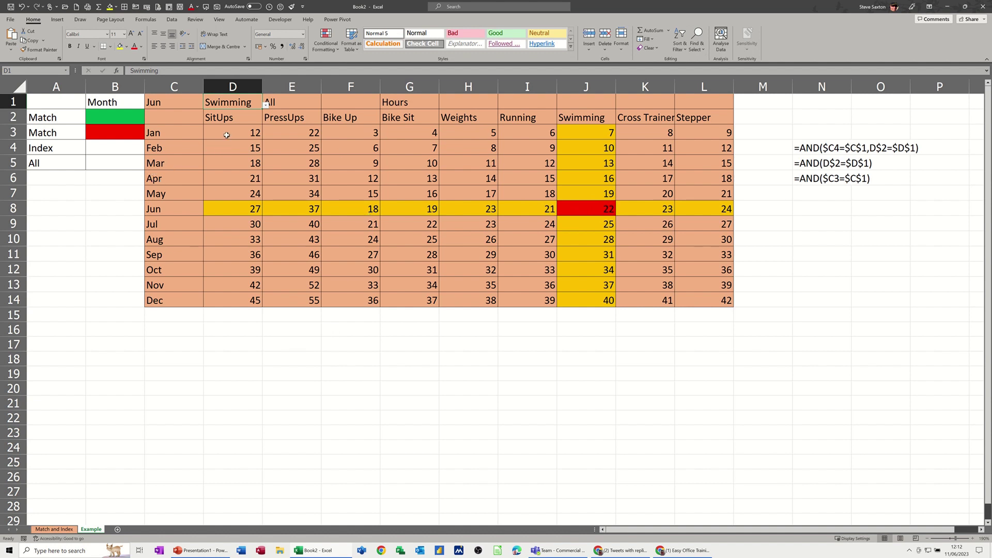
# Enter =index(mydata,6,7) in G17 so it returns 22.
pyautogui.moveTo(227, 134); pyautogui.dragTo(703, 299)
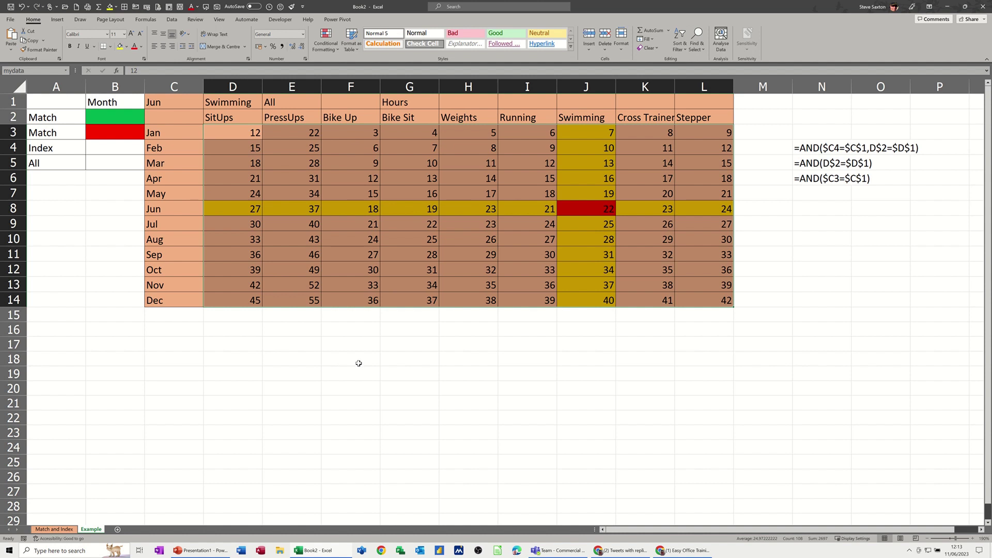
pyautogui.click(399, 345)
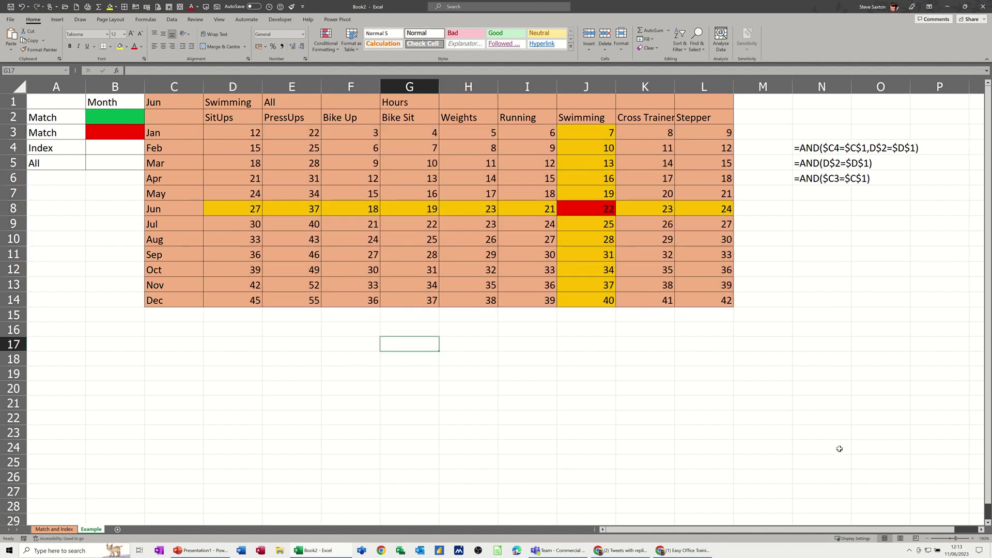
pyautogui.write('=inde')
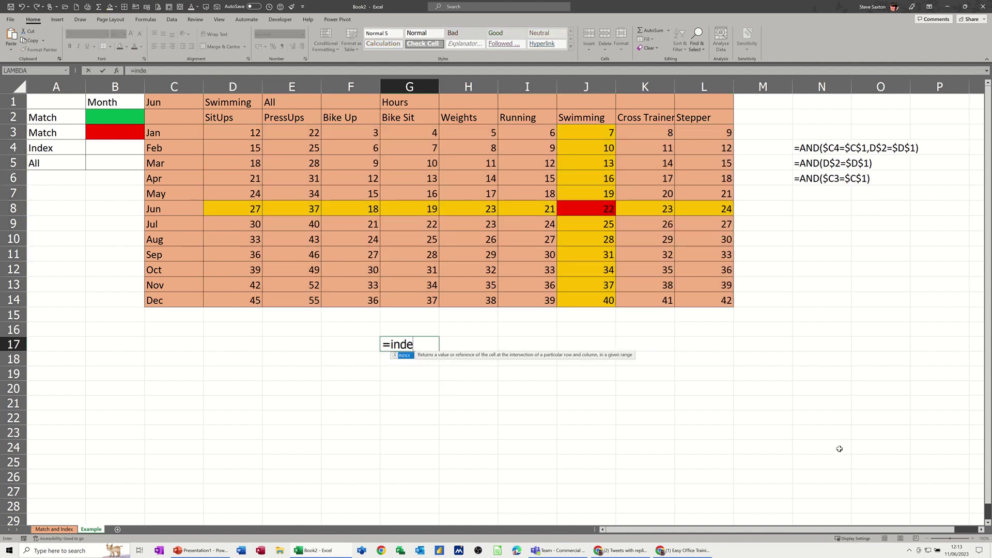
pyautogui.write('x(')
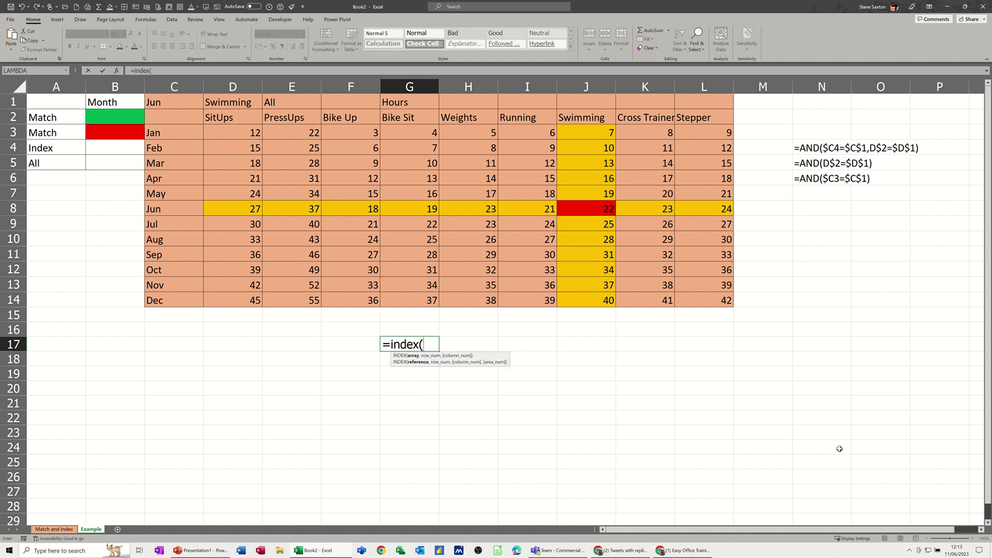
pyautogui.moveTo(241, 134); pyautogui.dragTo(675, 301)
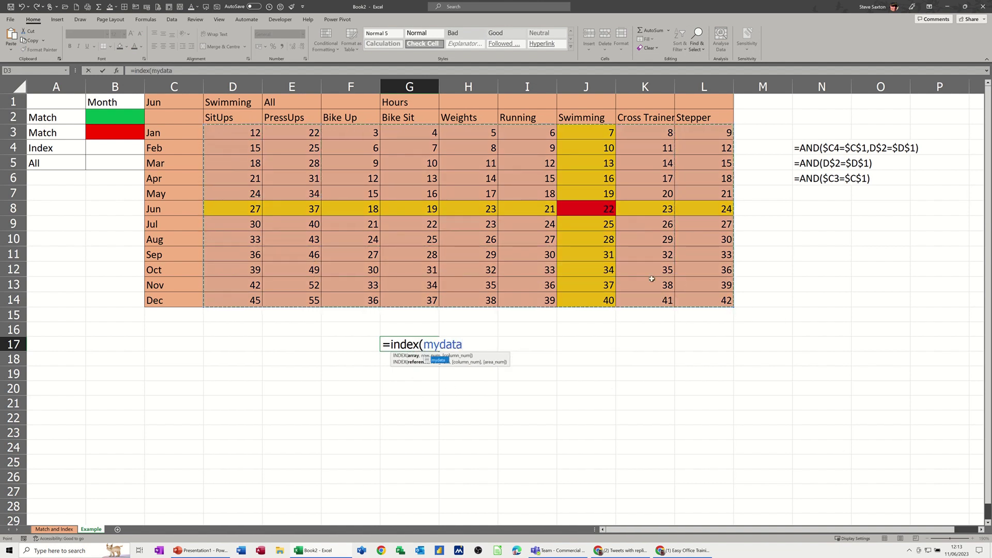
pyautogui.write(',6,7)')
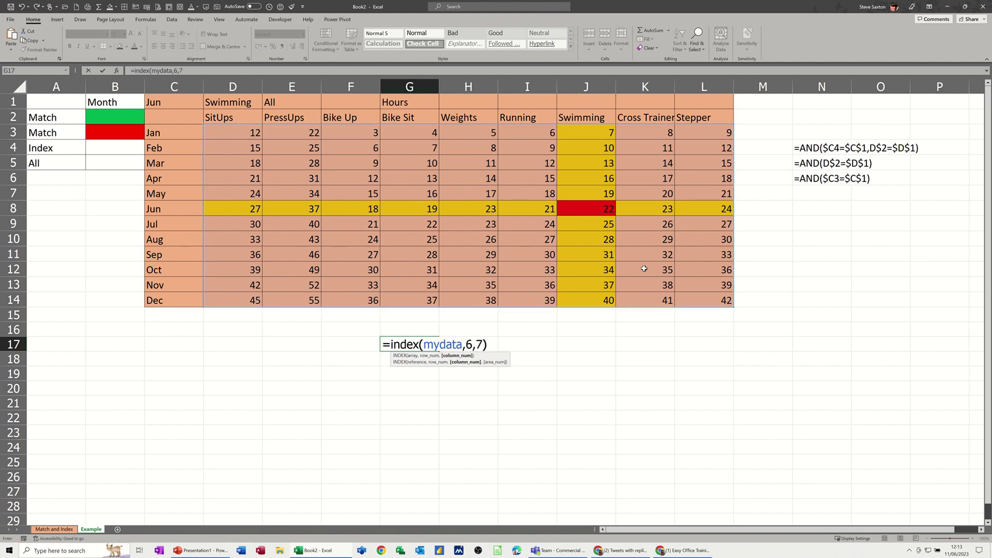
pyautogui.press('Return')
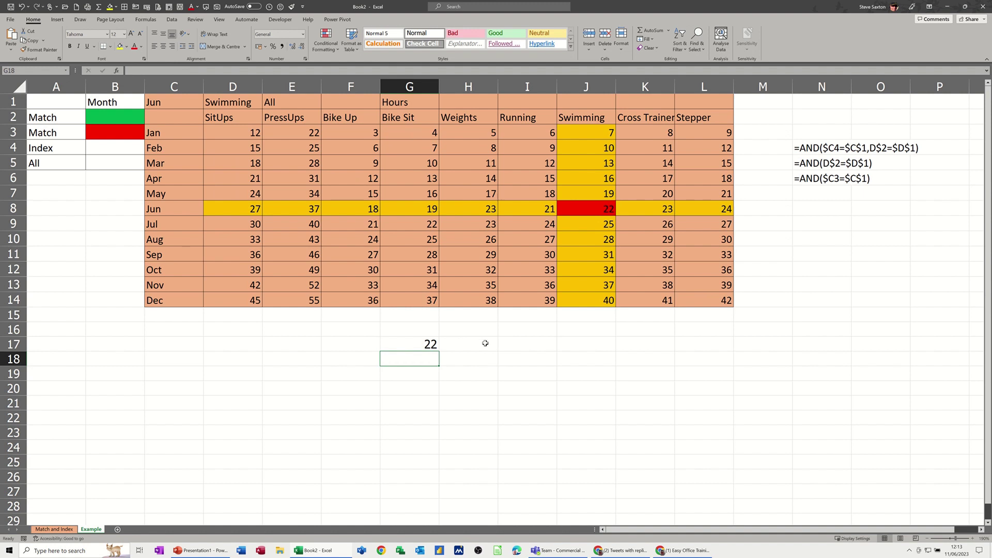
# Recheck the G17 INDEX formula and the exercise choices in D1.
pyautogui.click(424, 345)
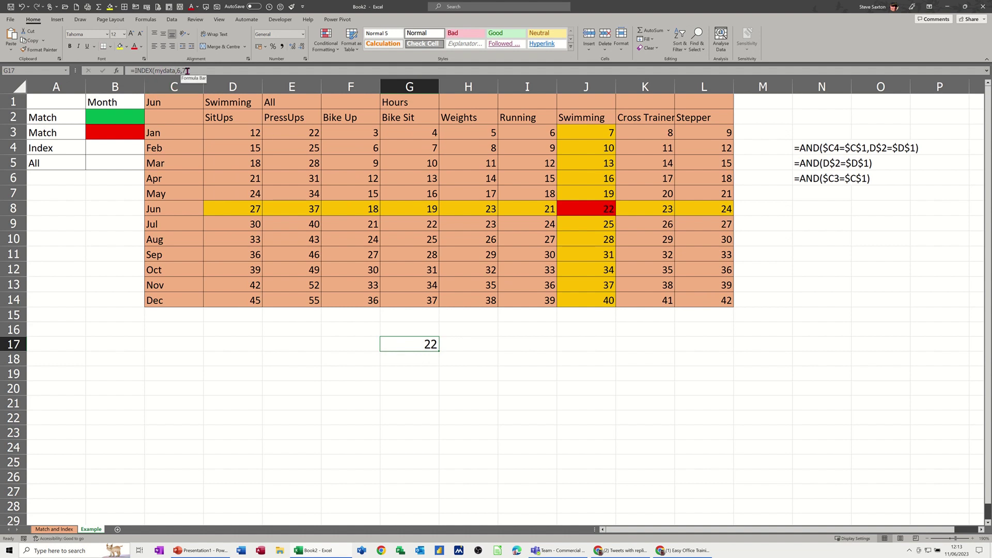
pyautogui.moveTo(238, 133); pyautogui.dragTo(681, 294)
pyautogui.click(235, 131)
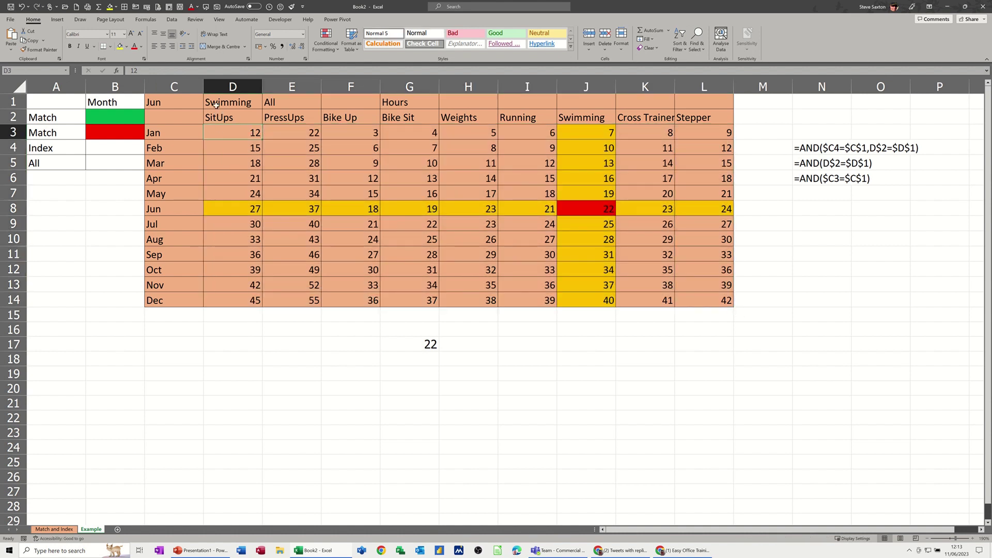
pyautogui.click(234, 104)
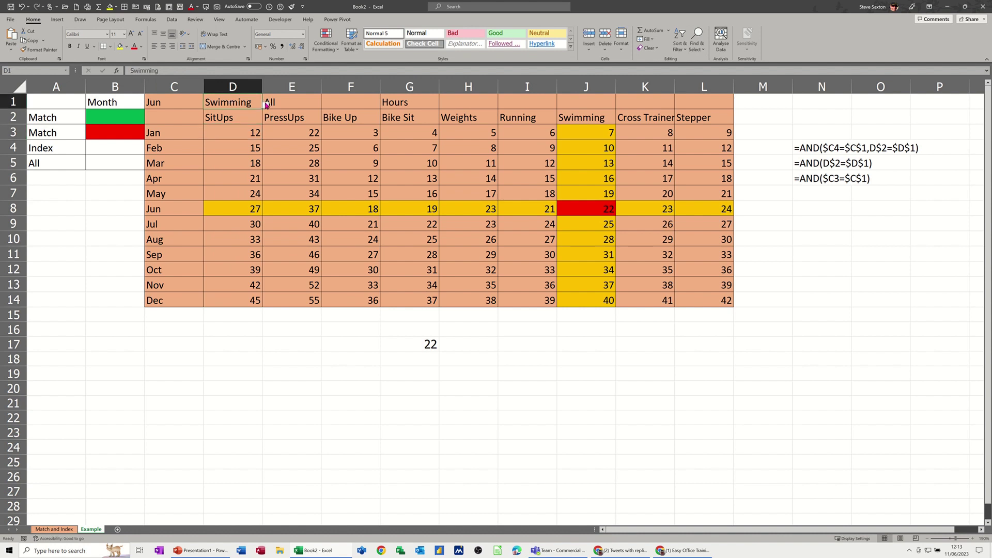
pyautogui.click(266, 105)
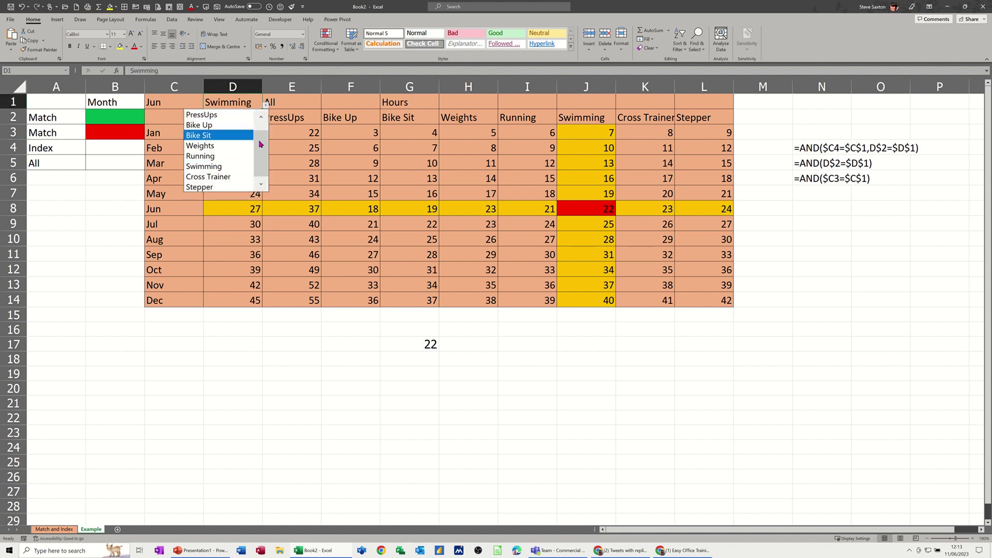
pyautogui.scroll(1, 261, 144)
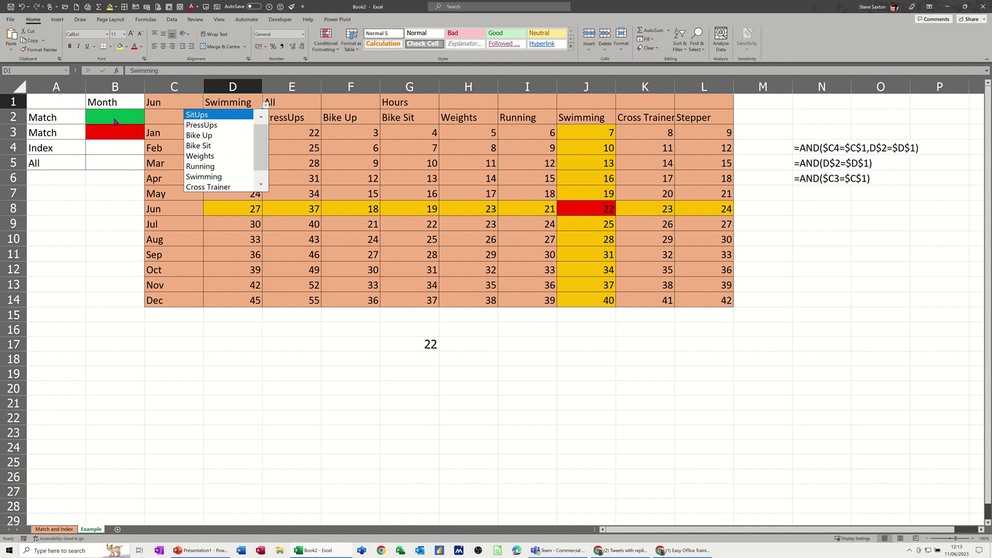
pyautogui.click(115, 120)
# Name cell B2 row and cell B3 column using the Name Box.
pyautogui.click(114, 117)
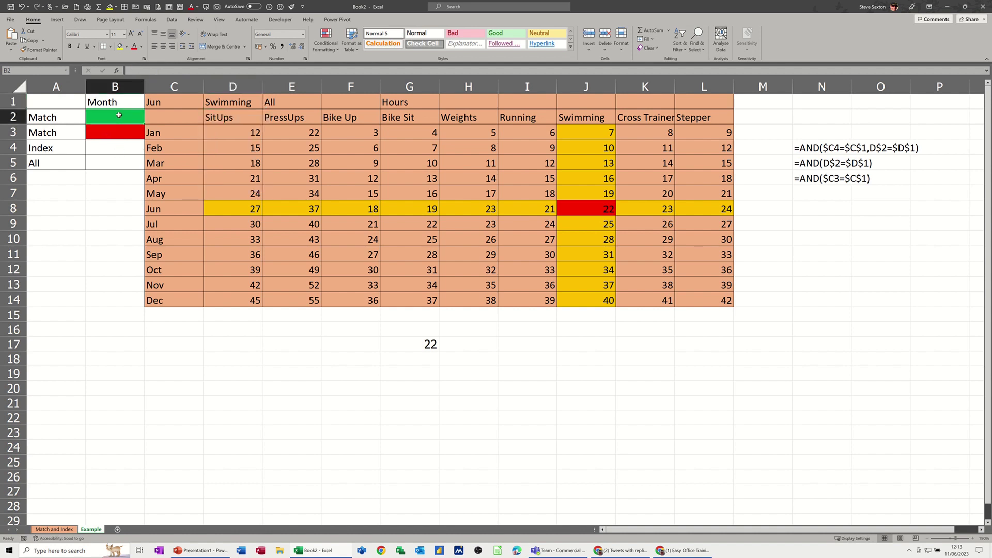
pyautogui.click(34, 71)
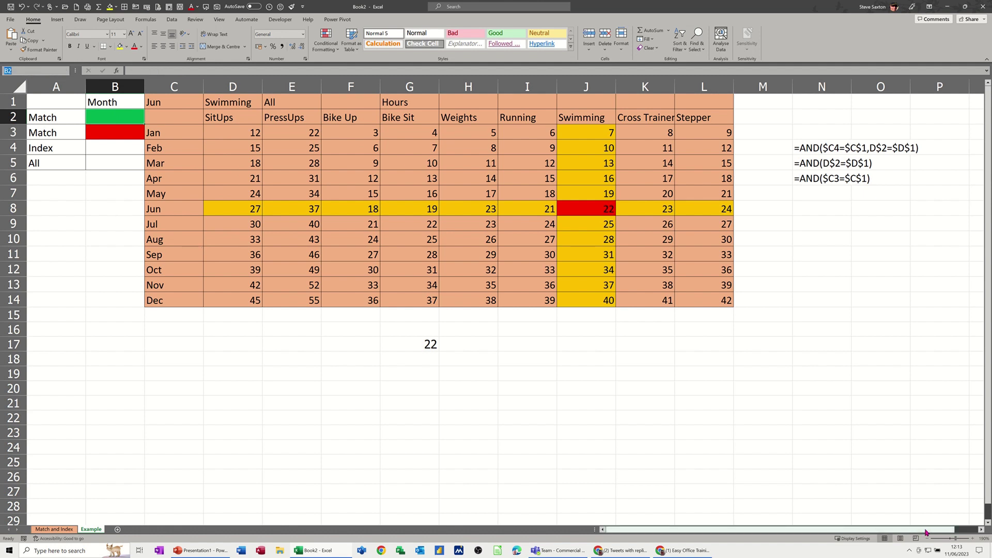
pyautogui.write('row')
pyautogui.press('Return')
pyautogui.click(120, 136)
pyautogui.click(21, 68)
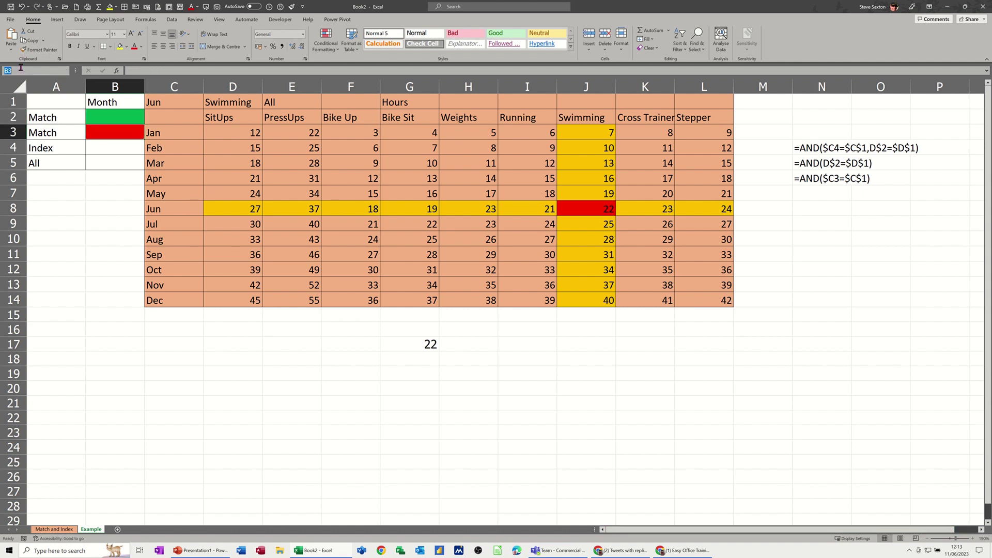
pyautogui.write('column')
pyautogui.press('Return')
# Verify the names given to the column B cells and month cell C1.
pyautogui.click(107, 148)
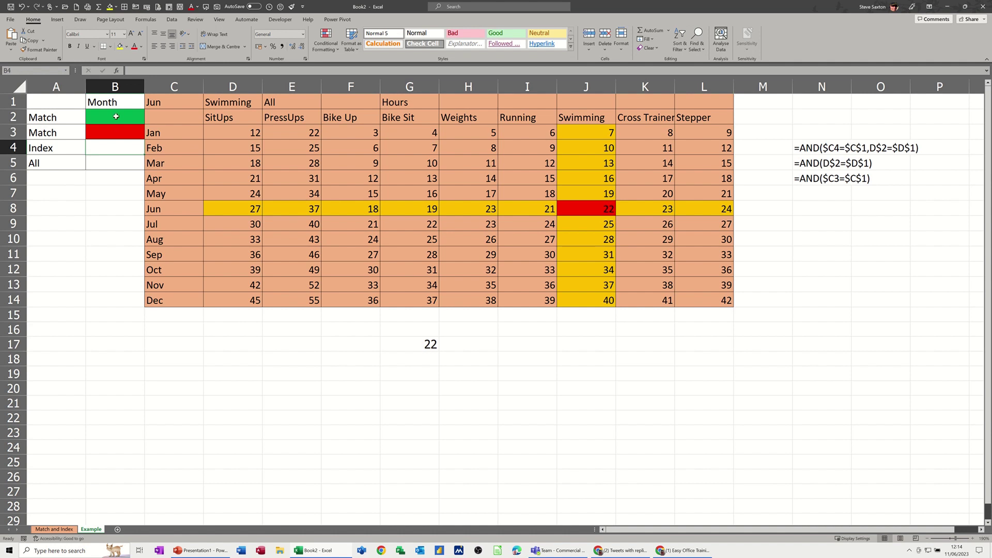
pyautogui.click(116, 118)
pyautogui.click(113, 131)
pyautogui.click(113, 116)
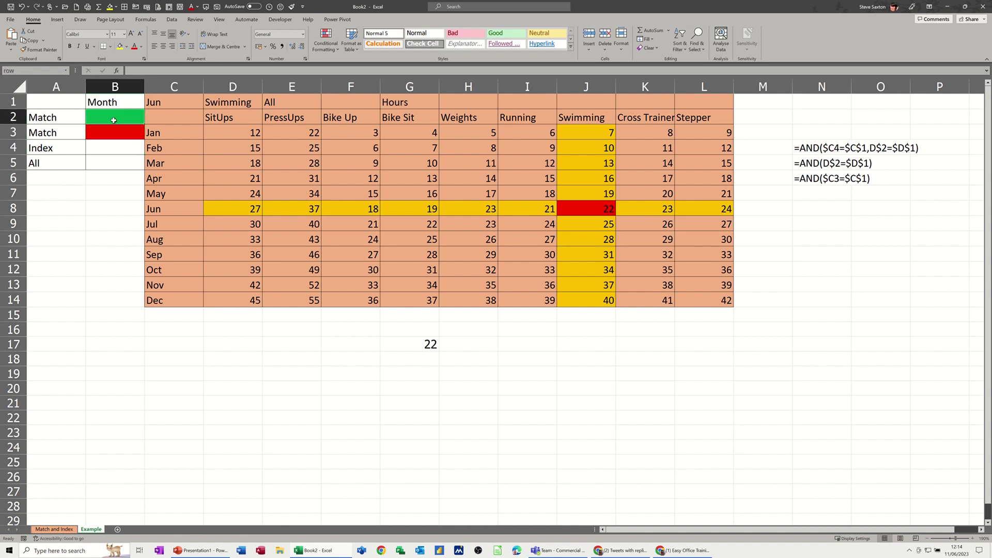
pyautogui.click(112, 132)
pyautogui.click(114, 117)
pyautogui.click(174, 102)
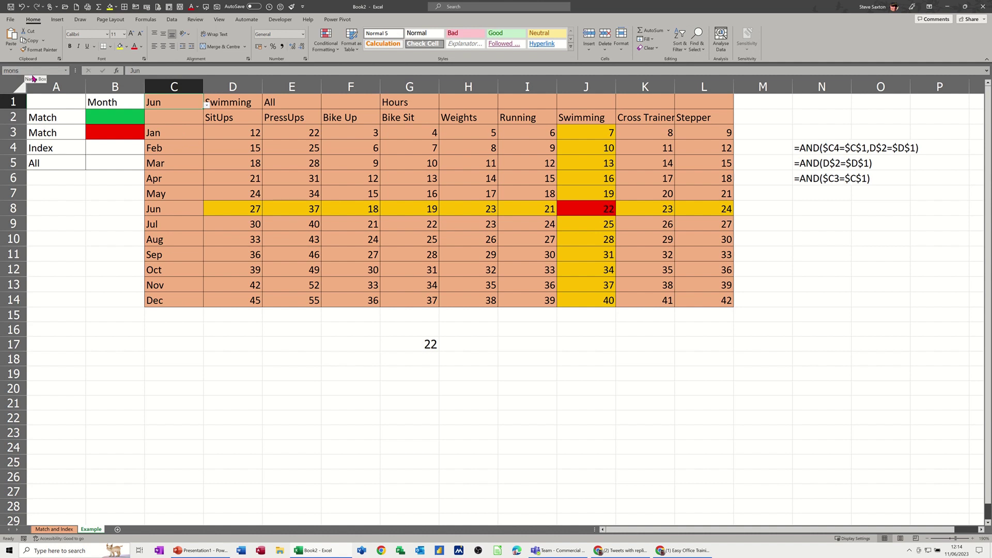
# Enter =MATCH(mons,mon,0) in B2 so it returns 6, Jun's position in the month list.
pyautogui.click(111, 118)
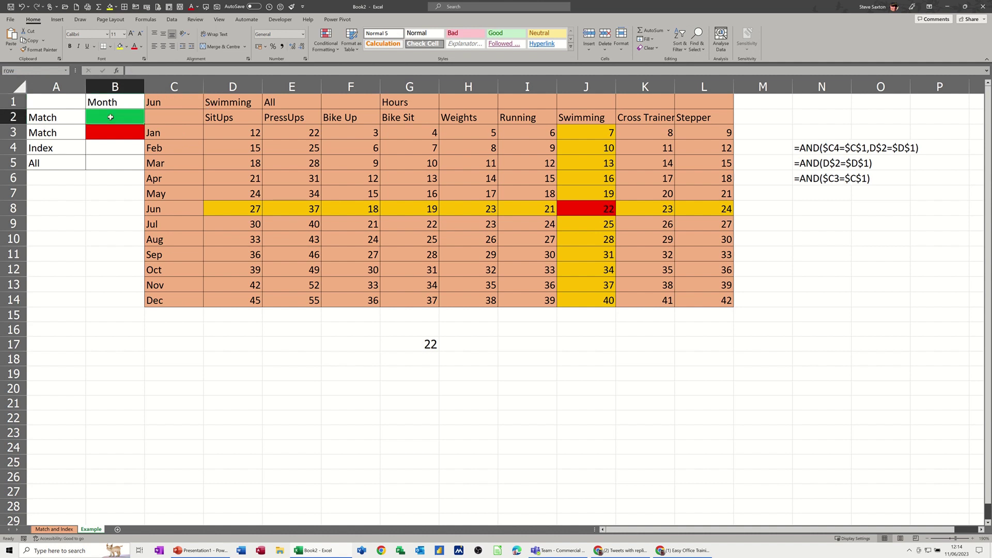
pyautogui.write('=m')
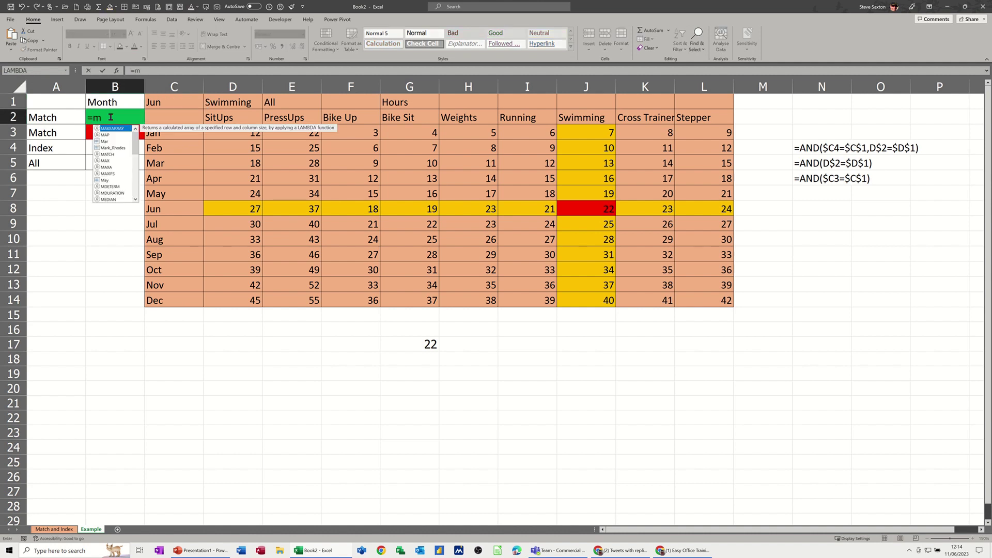
pyautogui.write('atch(')
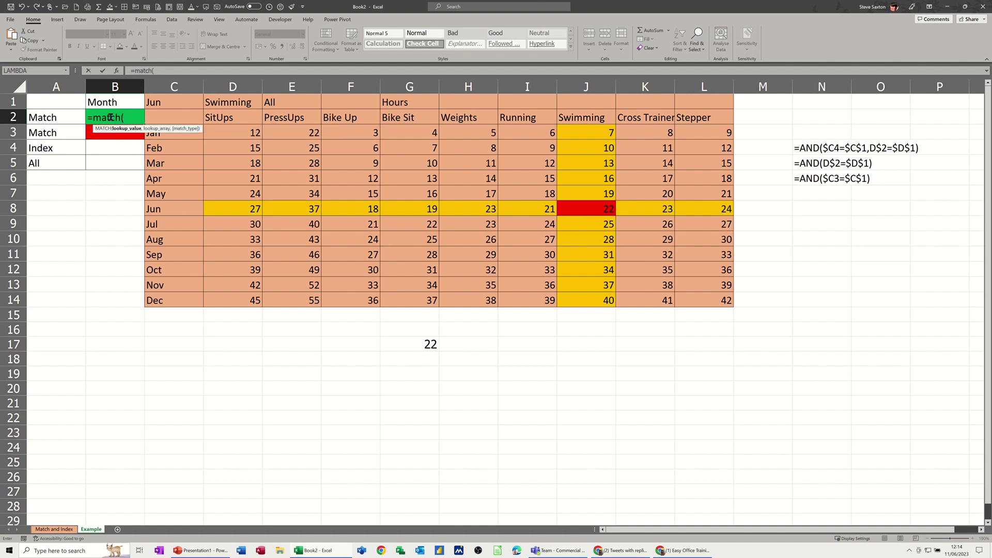
pyautogui.click(153, 102)
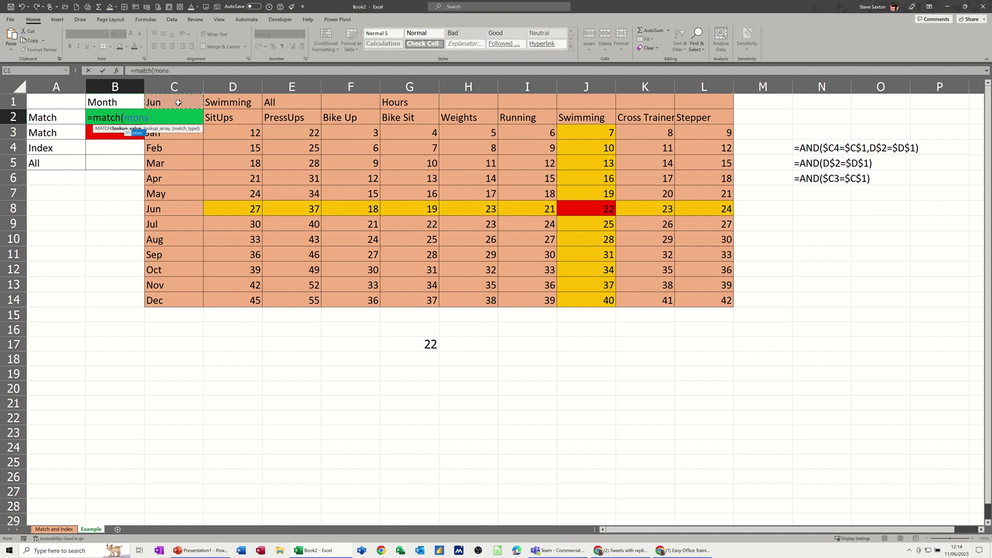
pyautogui.write(',mon')
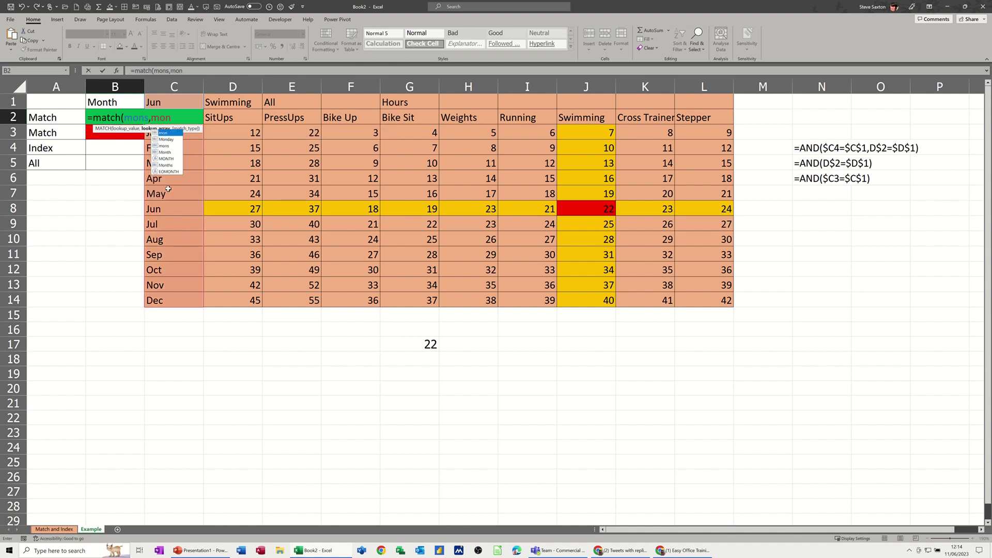
pyautogui.write(',')
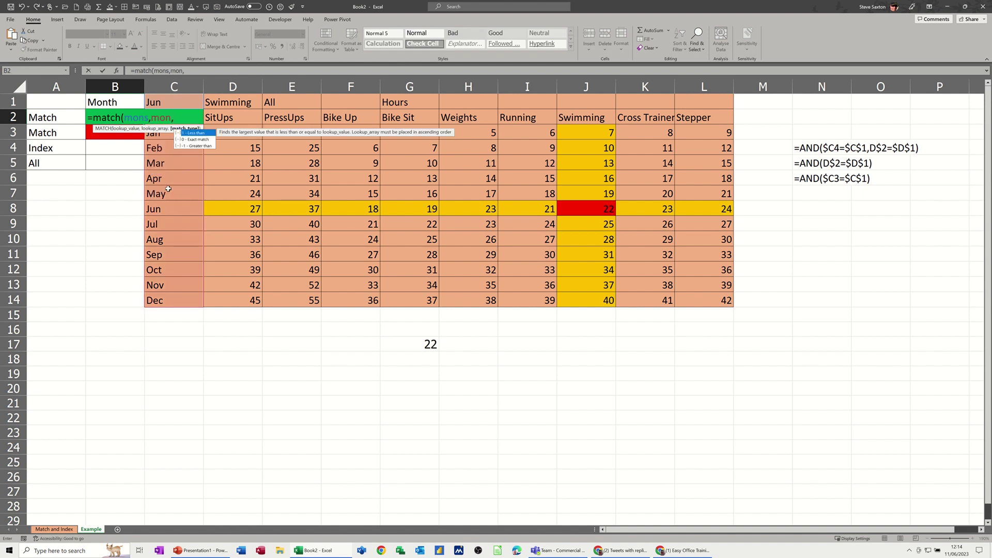
pyautogui.write('0)')
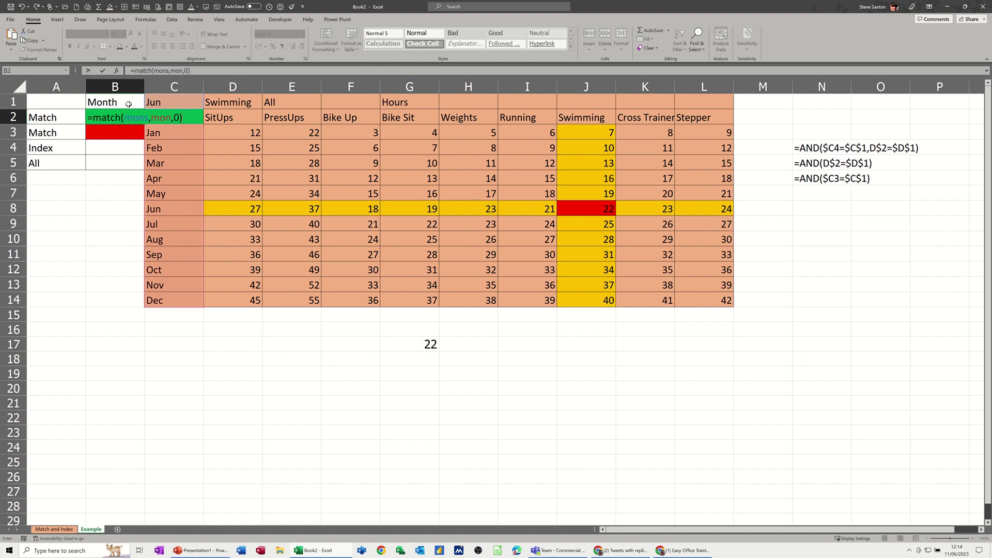
pyautogui.click(103, 72)
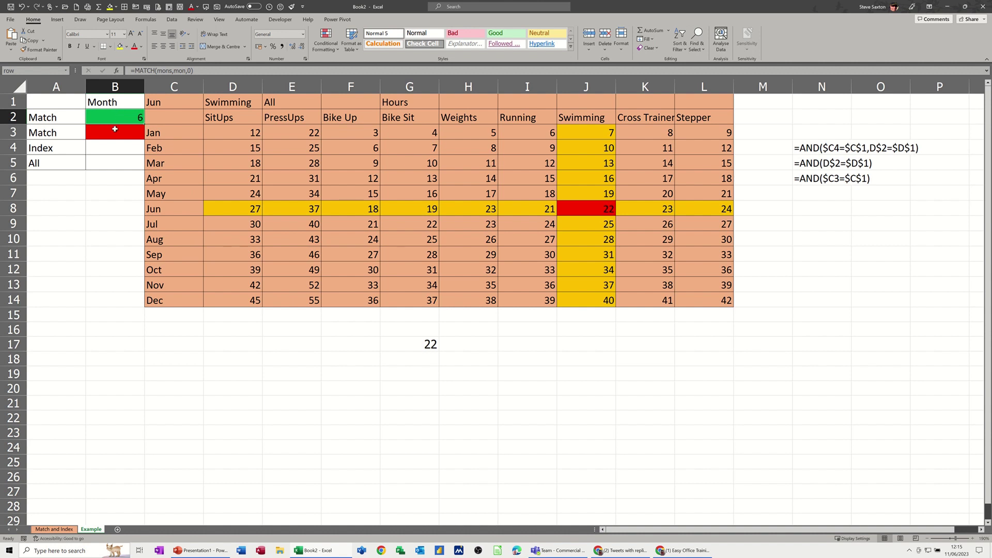
pyautogui.click(115, 129)
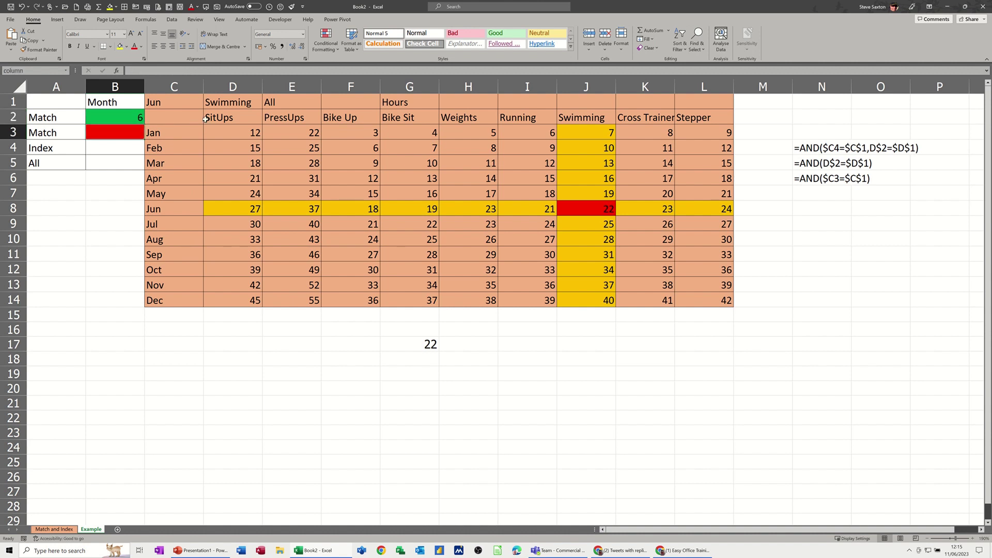
# Name the exercise choice cell D1 'acts' using the Name Box.
pyautogui.moveTo(219, 118); pyautogui.dragTo(692, 120)
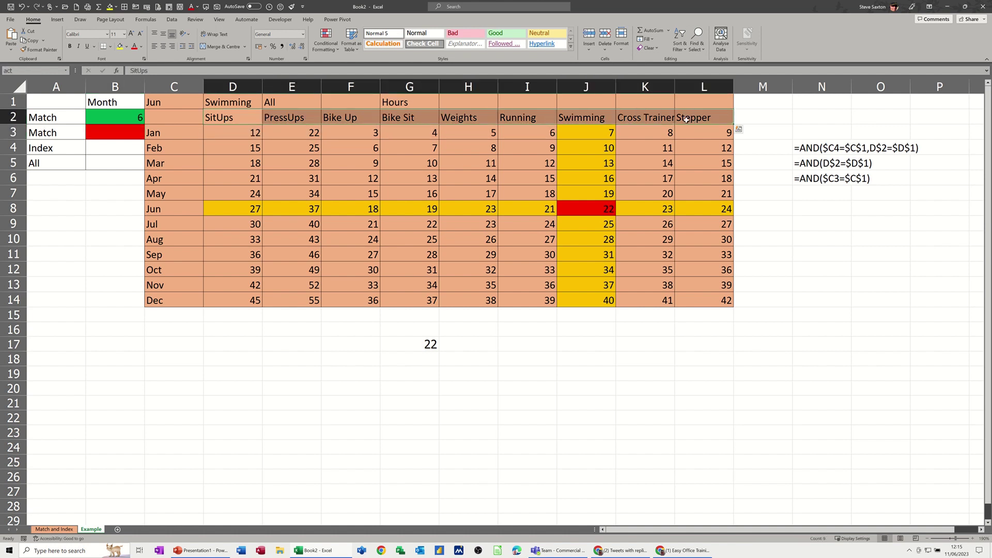
pyautogui.click(234, 100)
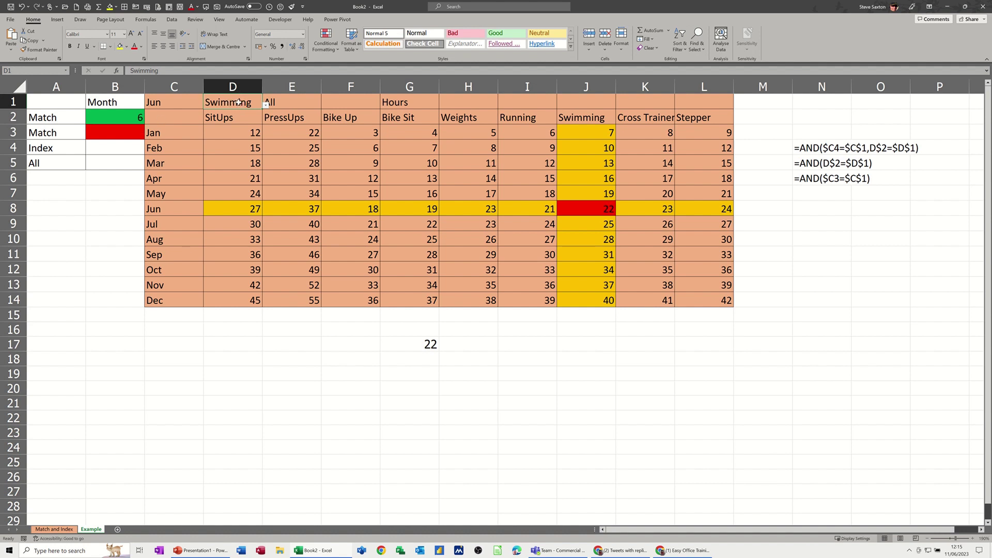
pyautogui.click(47, 70)
pyautogui.write('acts')
pyautogui.press('Return')
pyautogui.click(100, 133)
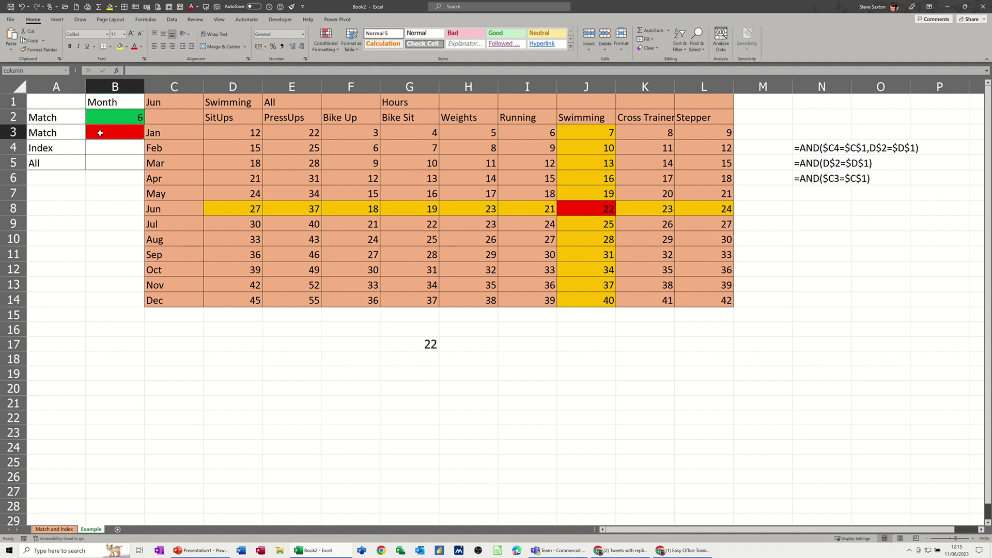
# Enter =MATCH(acts,act,0) in B3, returning 7 as Swimming's position.
pyautogui.write('=match')
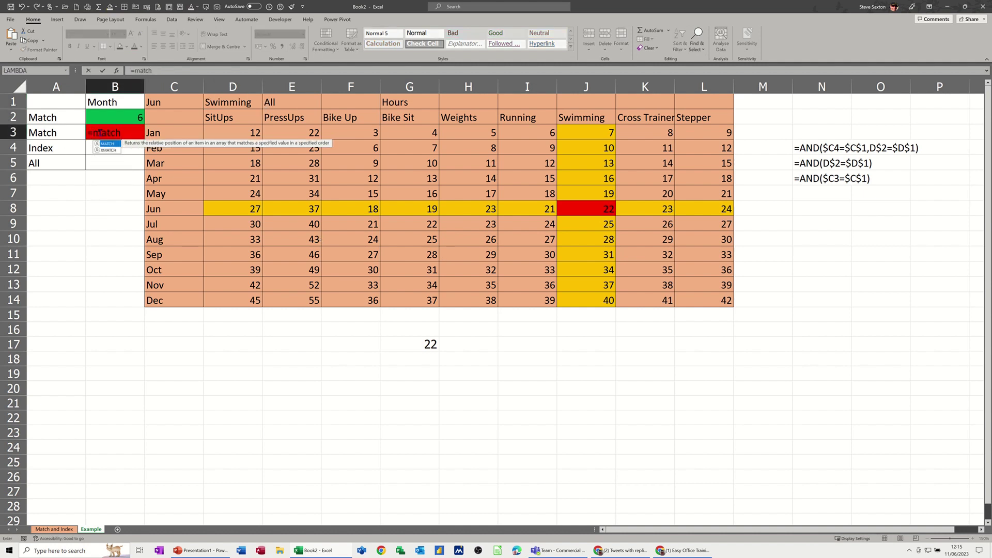
pyautogui.write('(')
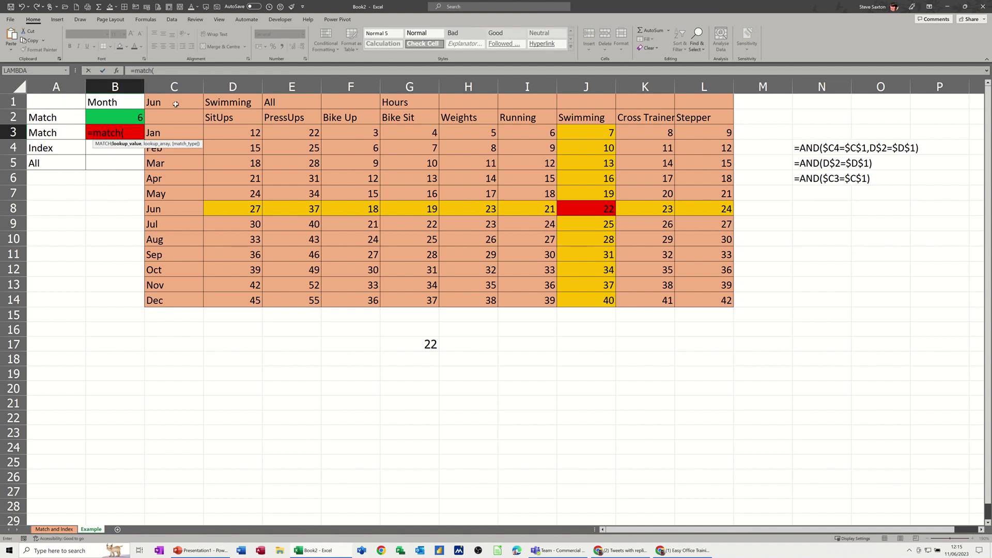
pyautogui.click(220, 103)
pyautogui.write(',')
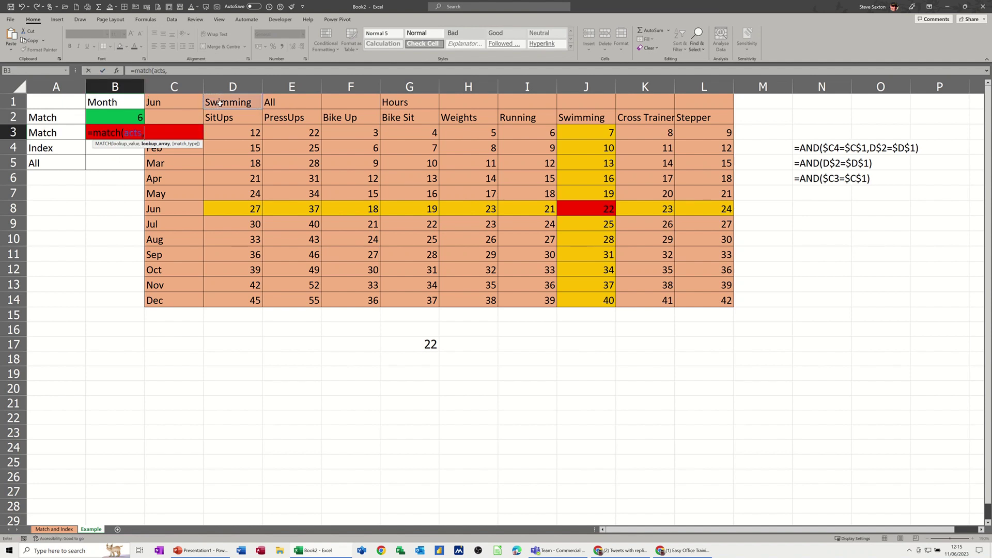
pyautogui.write('act')
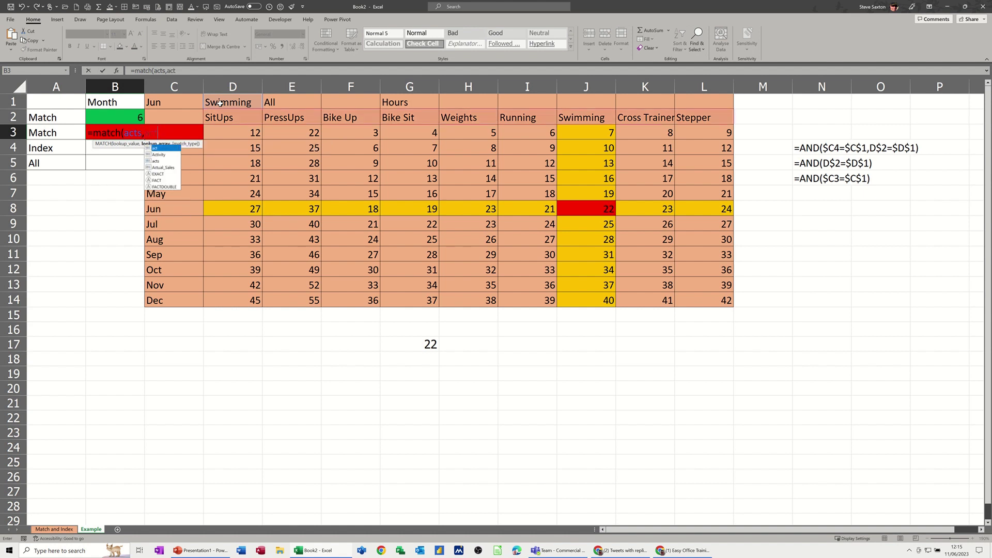
pyautogui.write(',0)')
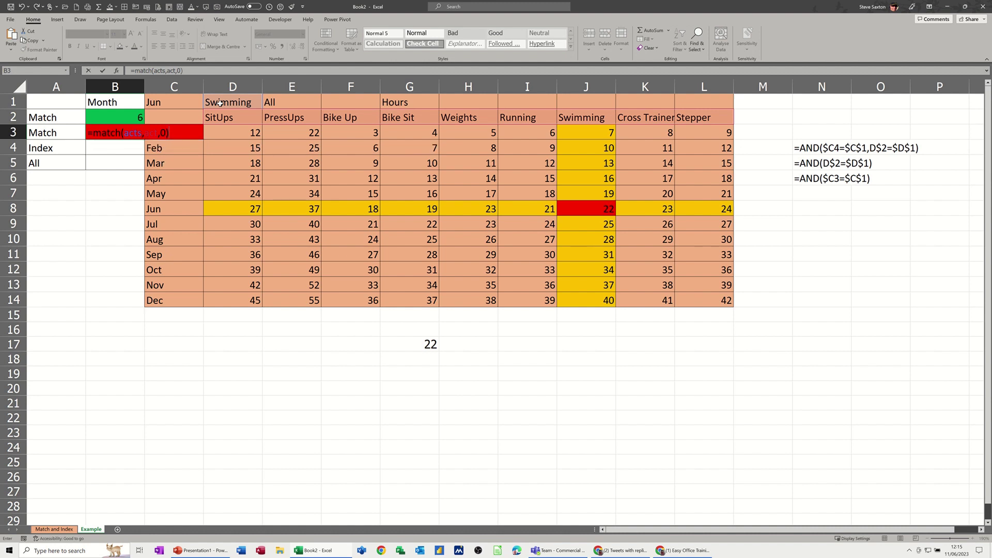
pyautogui.click(102, 72)
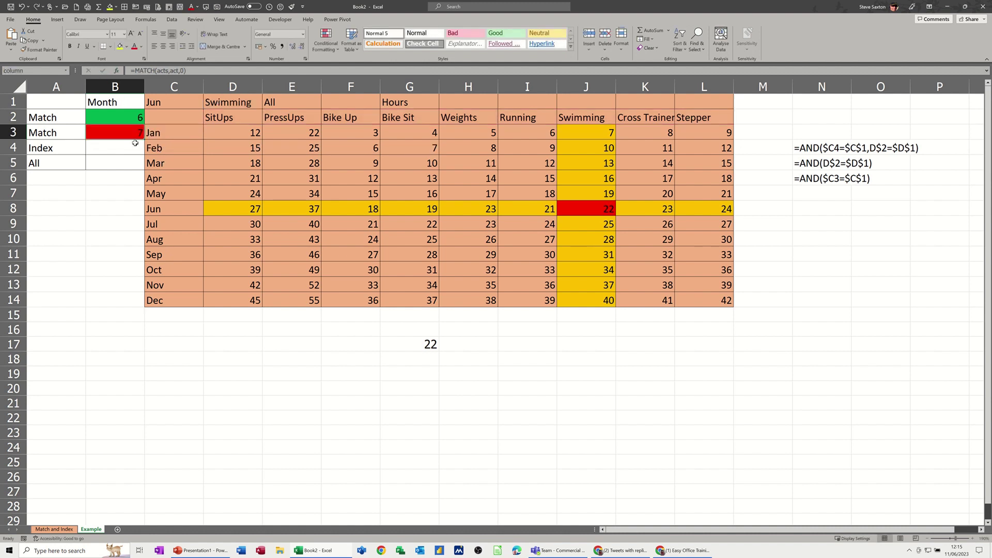
# Review the INDEX formula in G17 and the MATCH formulas in B2 and B3.
pyautogui.click(413, 347)
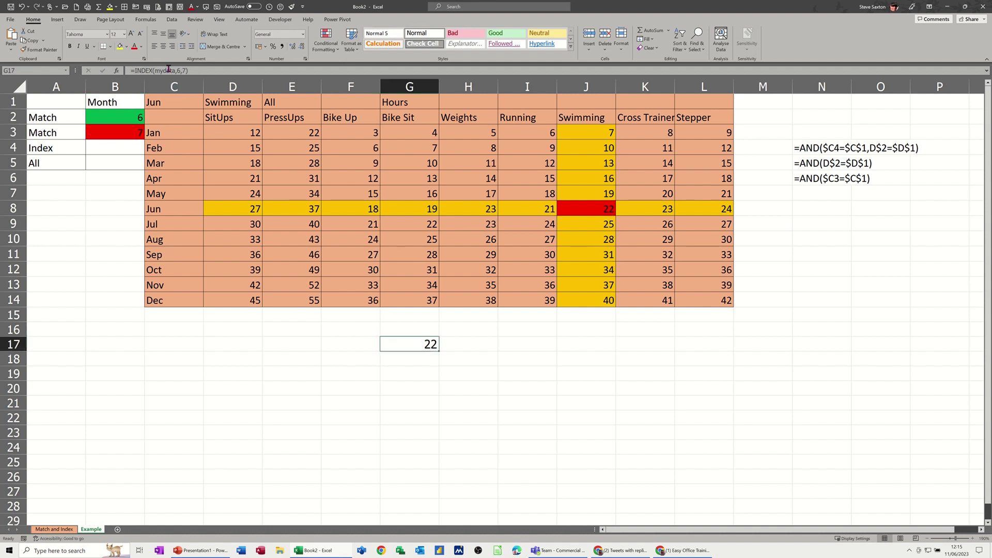
pyautogui.click(132, 121)
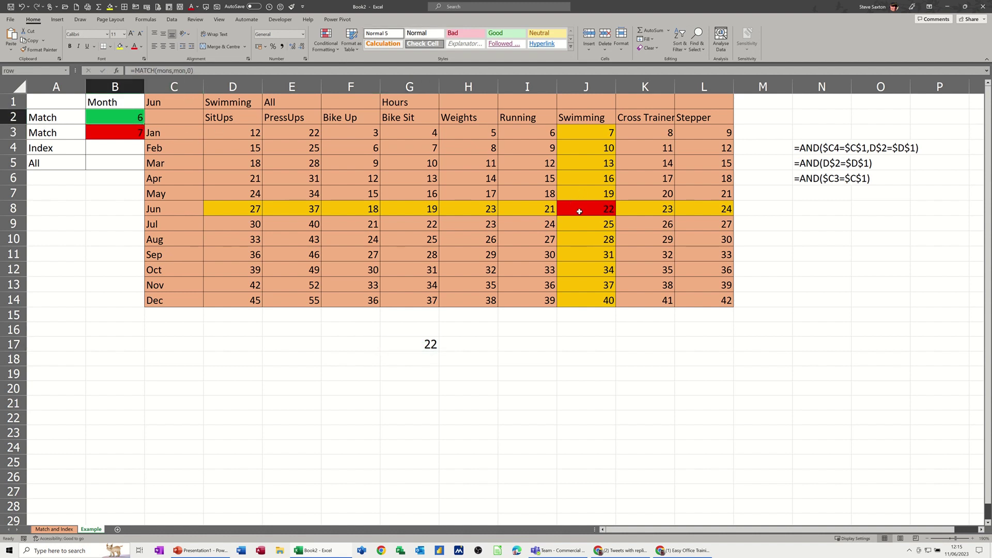
pyautogui.click(131, 134)
pyautogui.click(126, 150)
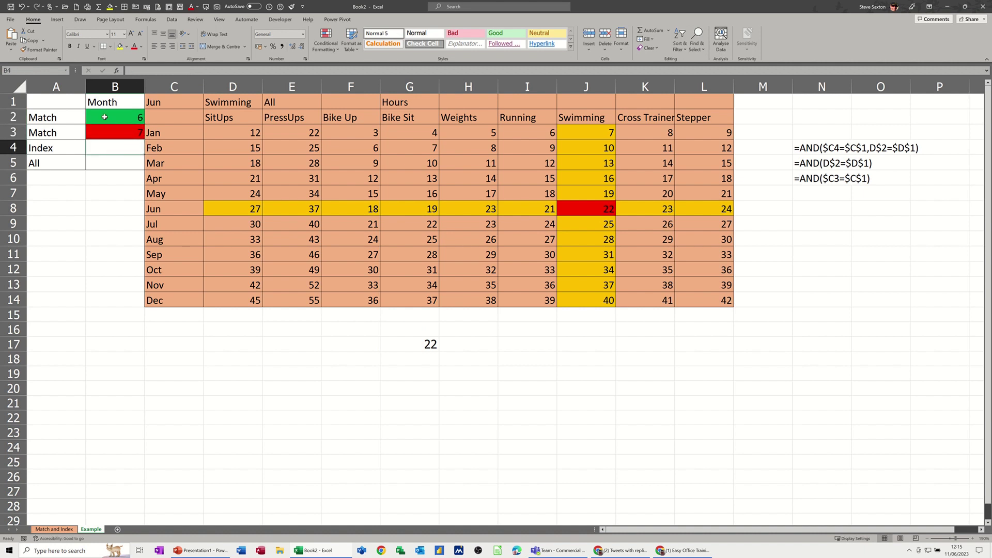
pyautogui.click(105, 117)
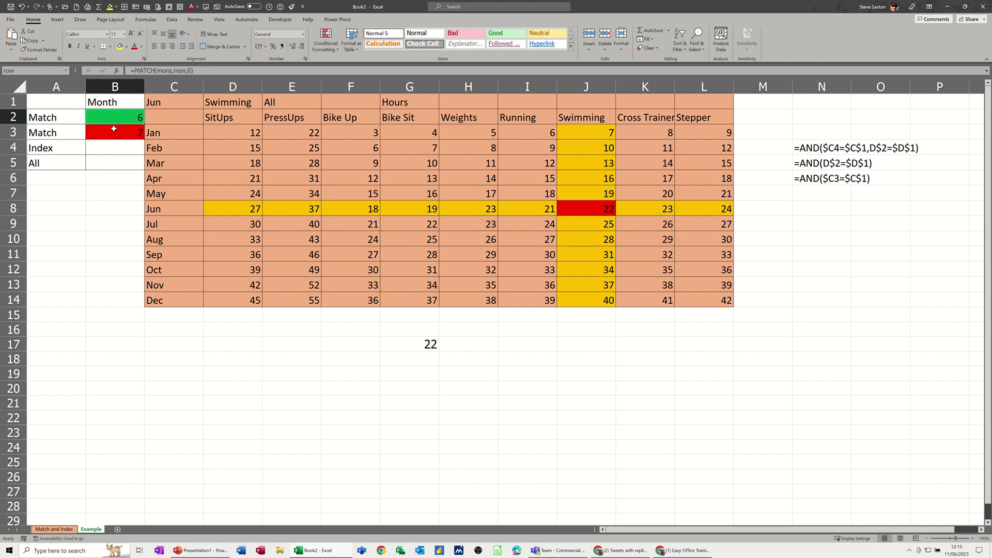
pyautogui.click(113, 129)
pyautogui.click(118, 147)
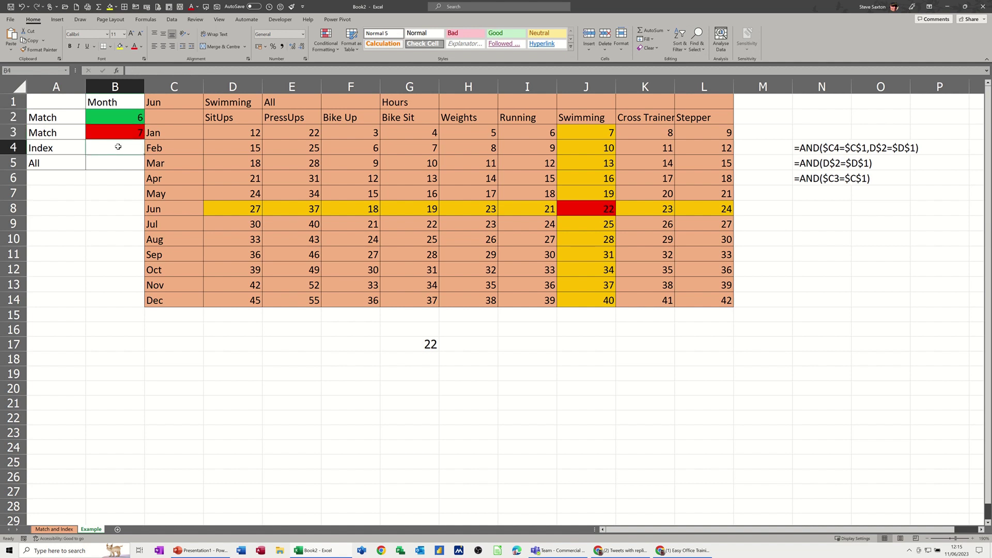
# Enter =INDEX(mydata,row,column) in B4 over D3:I11, returning the intersecting value 22.
pyautogui.write('=ind')
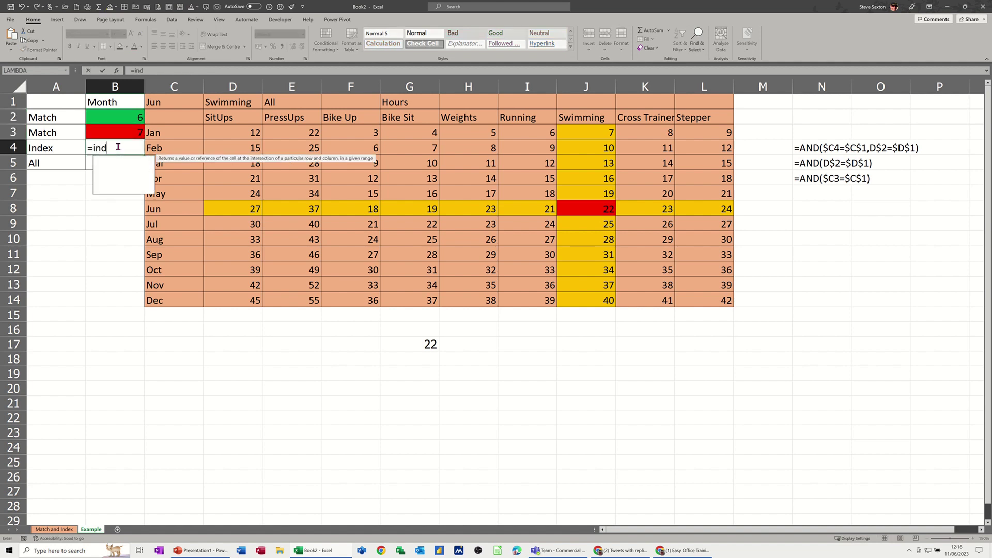
pyautogui.write('ex(')
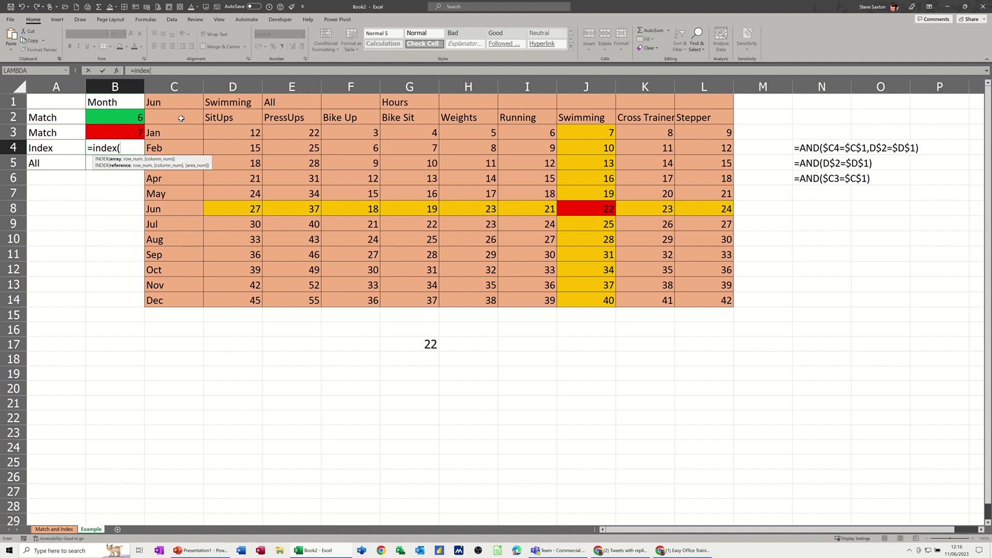
pyautogui.moveTo(222, 133); pyautogui.dragTo(696, 300)
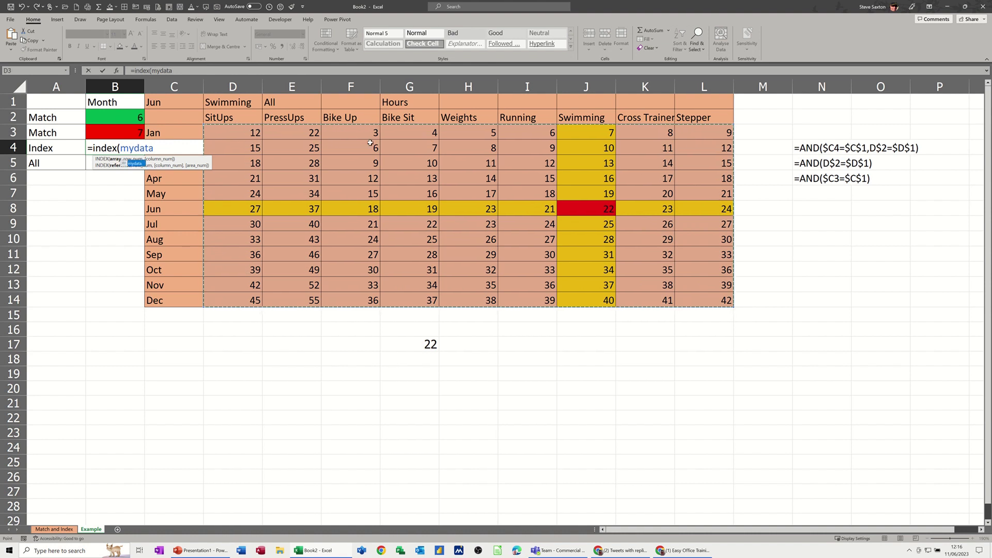
pyautogui.write(',r')
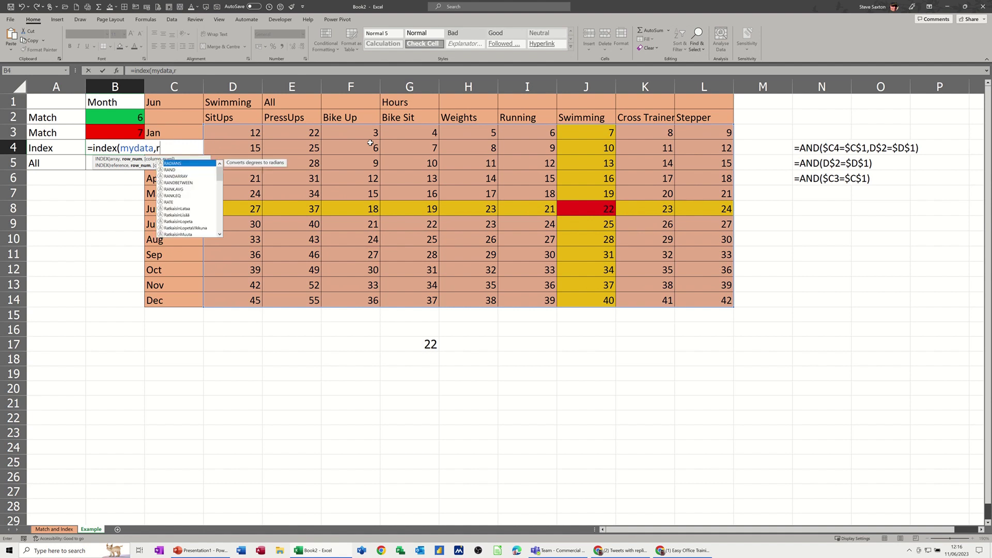
pyautogui.write('ow,col')
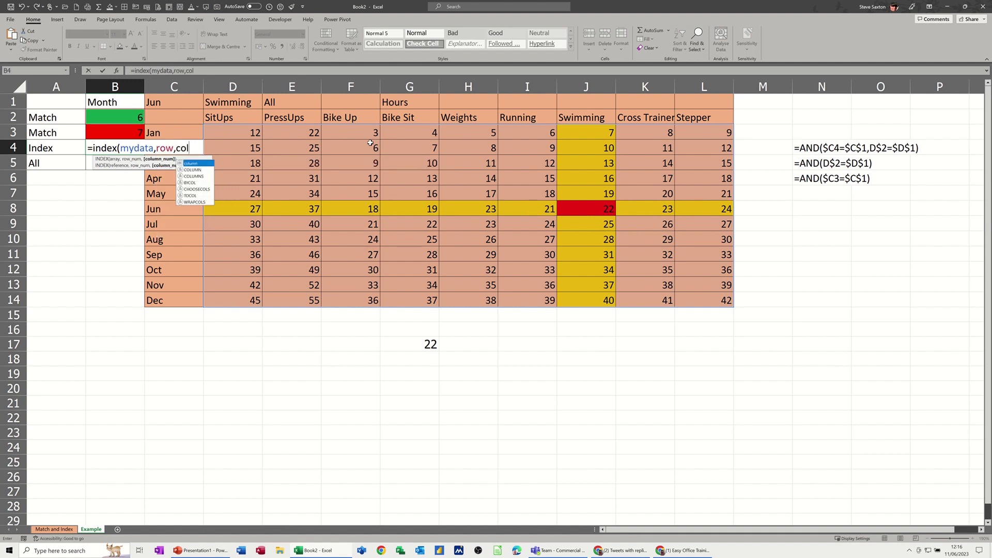
pyautogui.write('umn)')
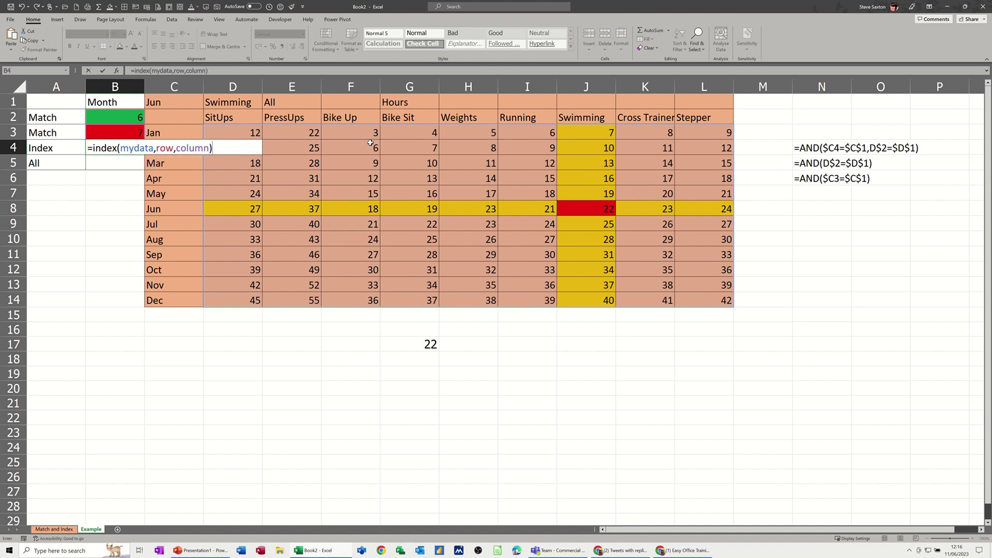
pyautogui.click(102, 71)
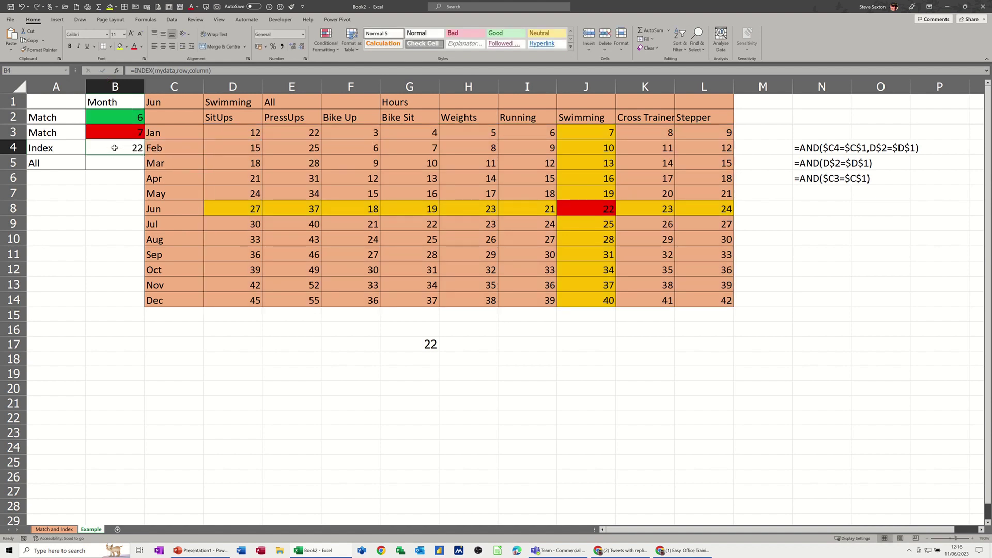
# Change the chosen month in C1 to Sep and check the updated B4 result.
pyautogui.click(187, 102)
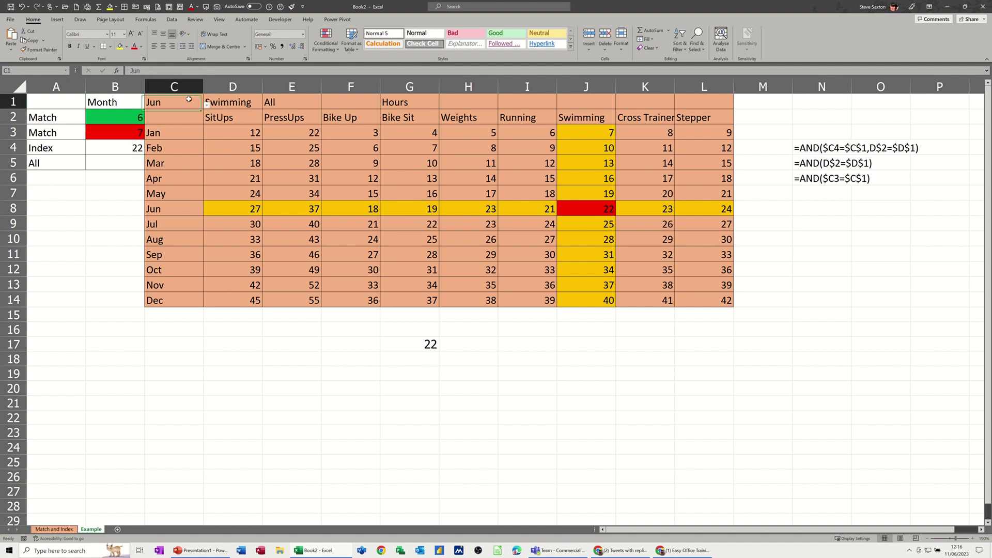
pyautogui.click(206, 104)
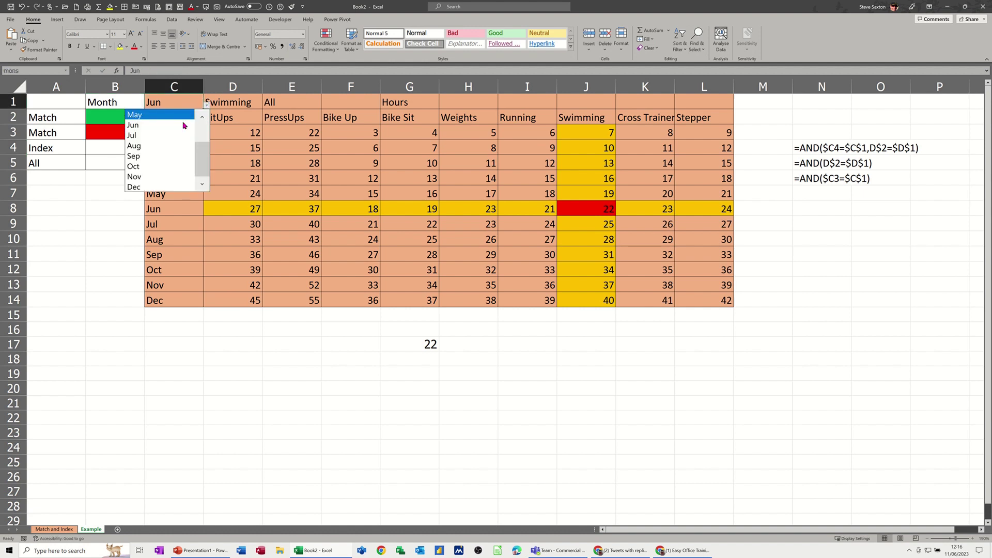
pyautogui.click(173, 158)
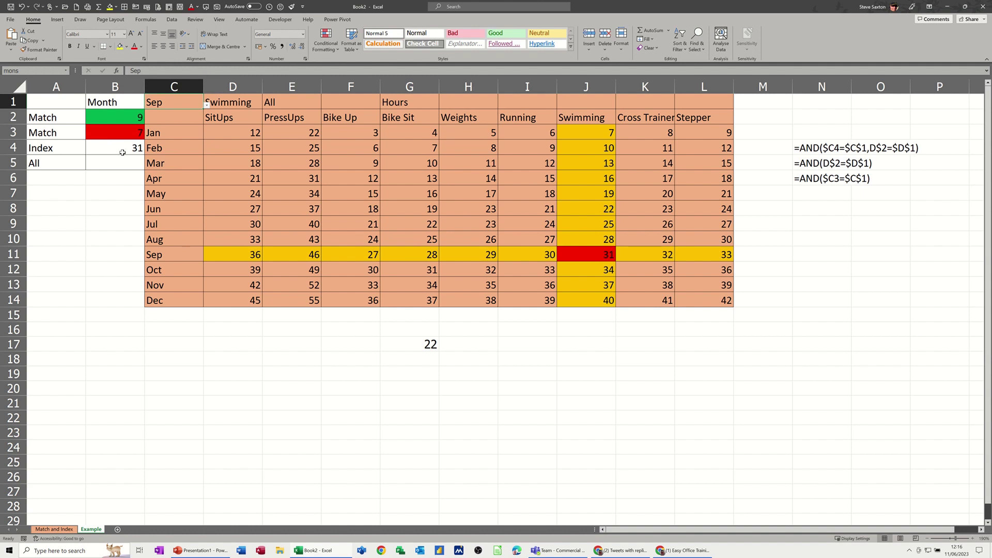
pyautogui.click(124, 132)
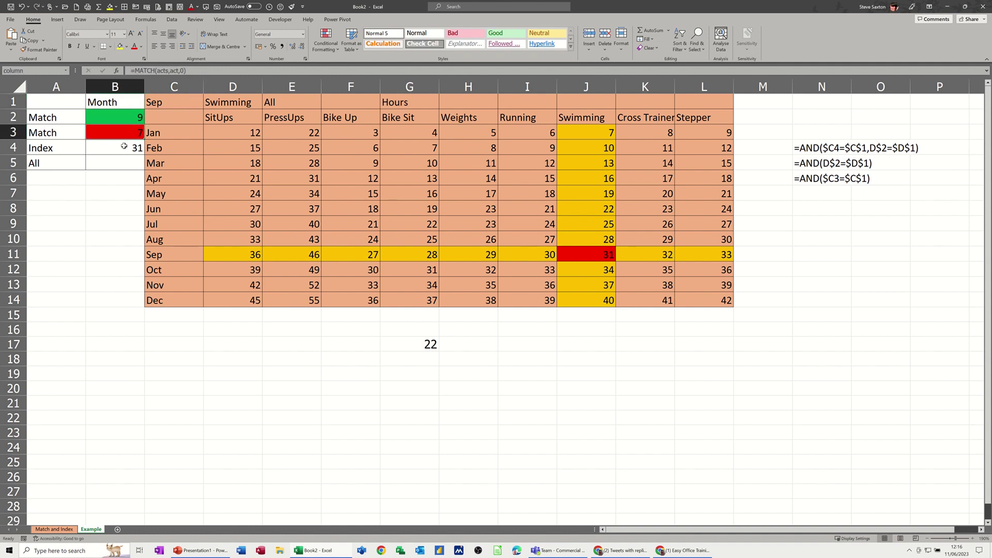
pyautogui.click(123, 148)
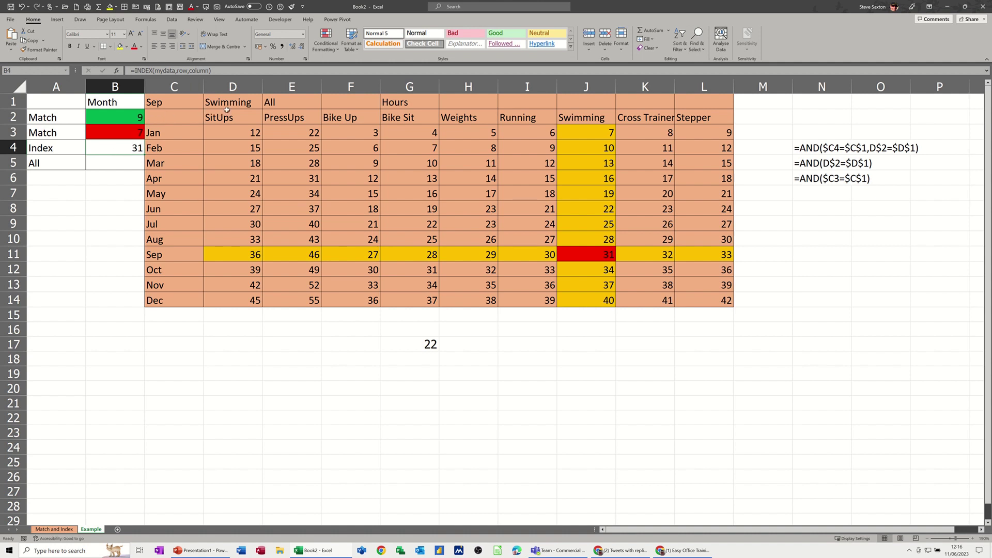
# Change the chosen exercise in D1 to Bike Sit, so B4 returns 28.
pyautogui.click(259, 104)
pyautogui.click(266, 105)
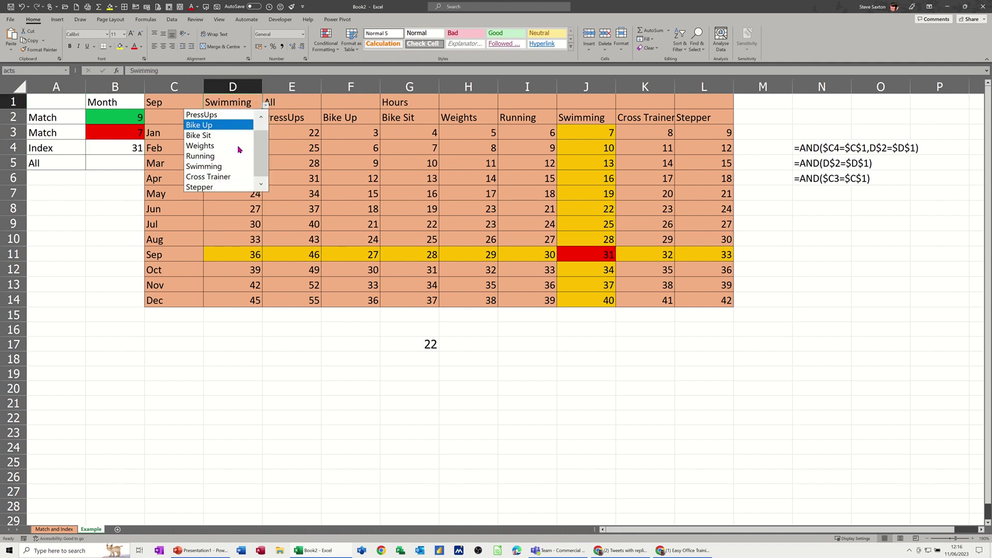
pyautogui.click(228, 136)
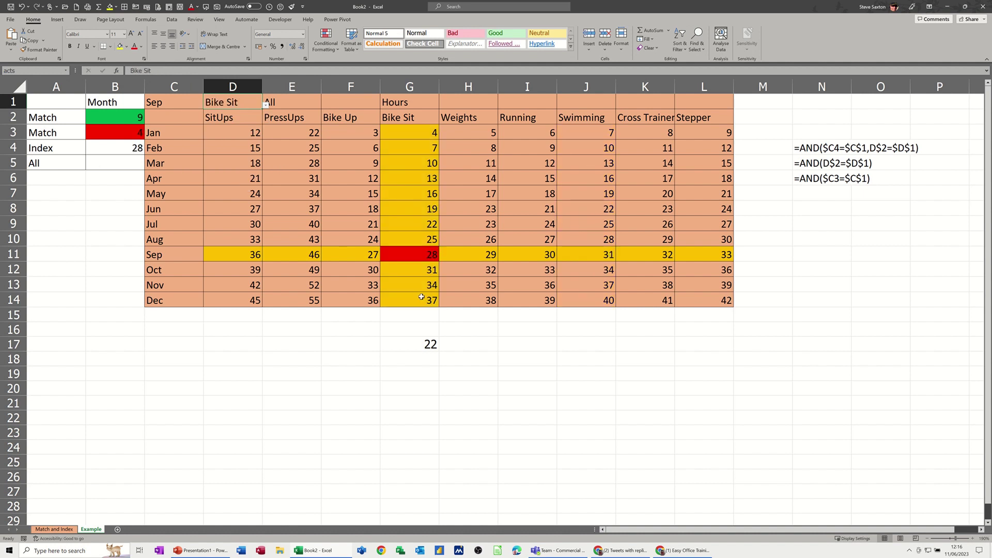